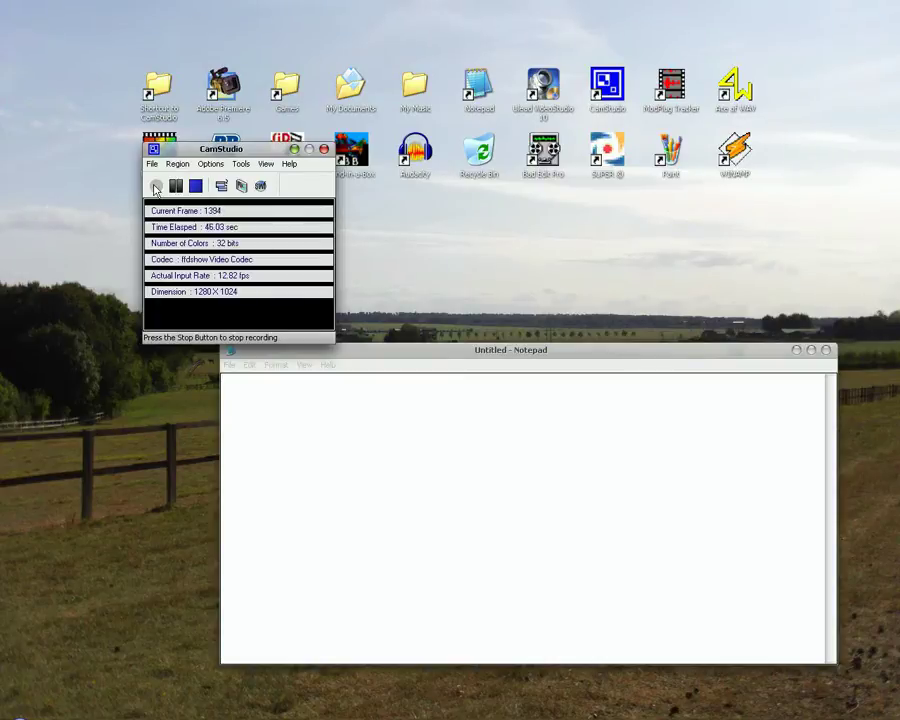
Type a line of random letters beginning 'reuweyrfg' into the blank Notepad document.
{"action": "left_click", "coordinate": [349, 440]}
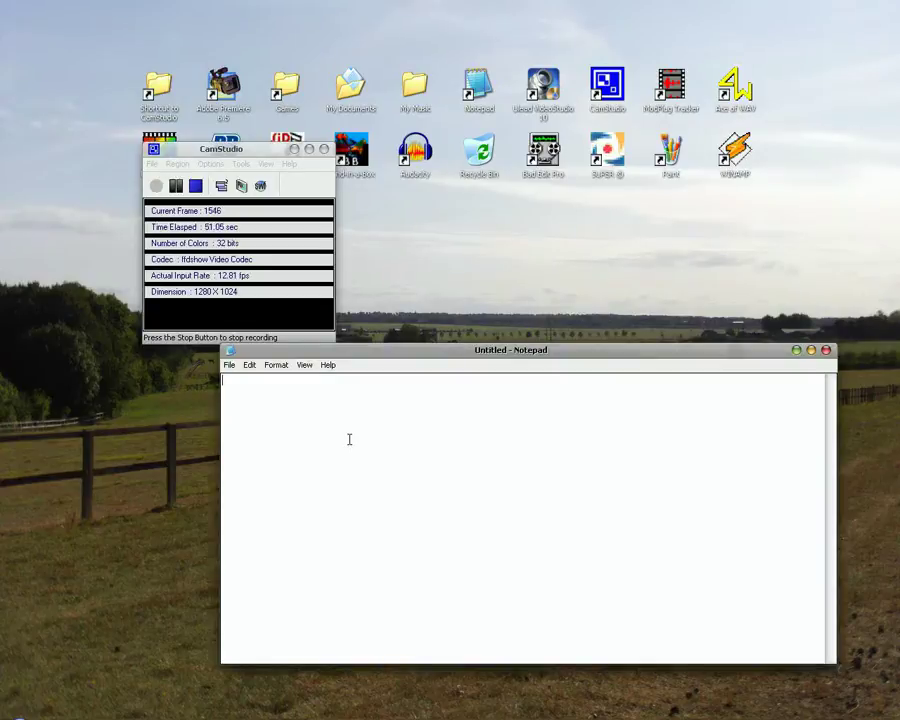
{"action": "type", "text": "reuweyrfgseuyefgbearvgbatuiatfdghayedfneuawrdfghed"}
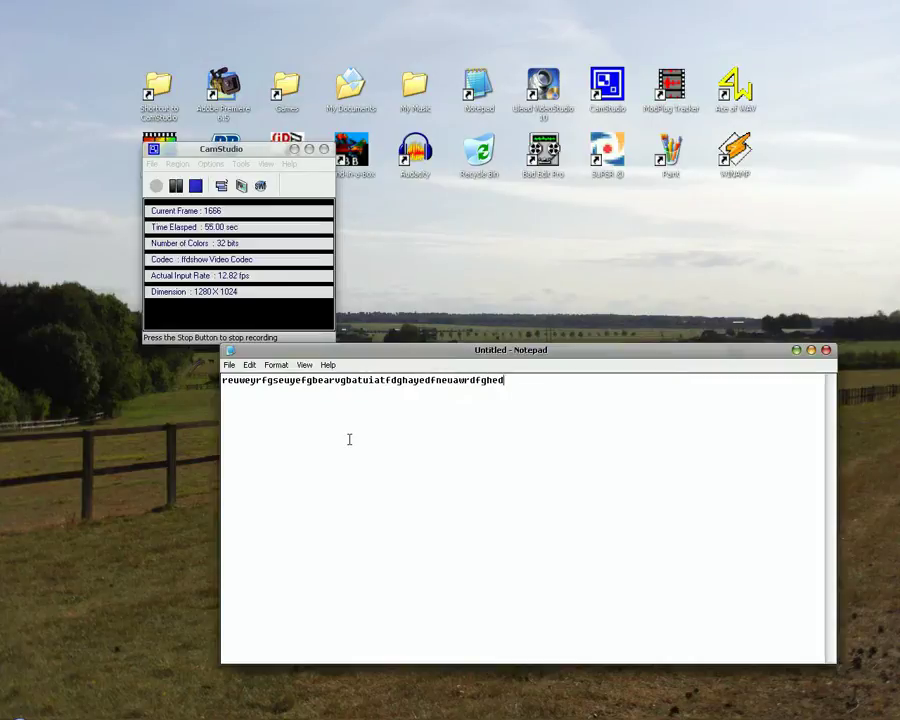
{"action": "type", "text": "uirfgbnuyefgvrgbyughefuisyhrdgeuakdgb"}
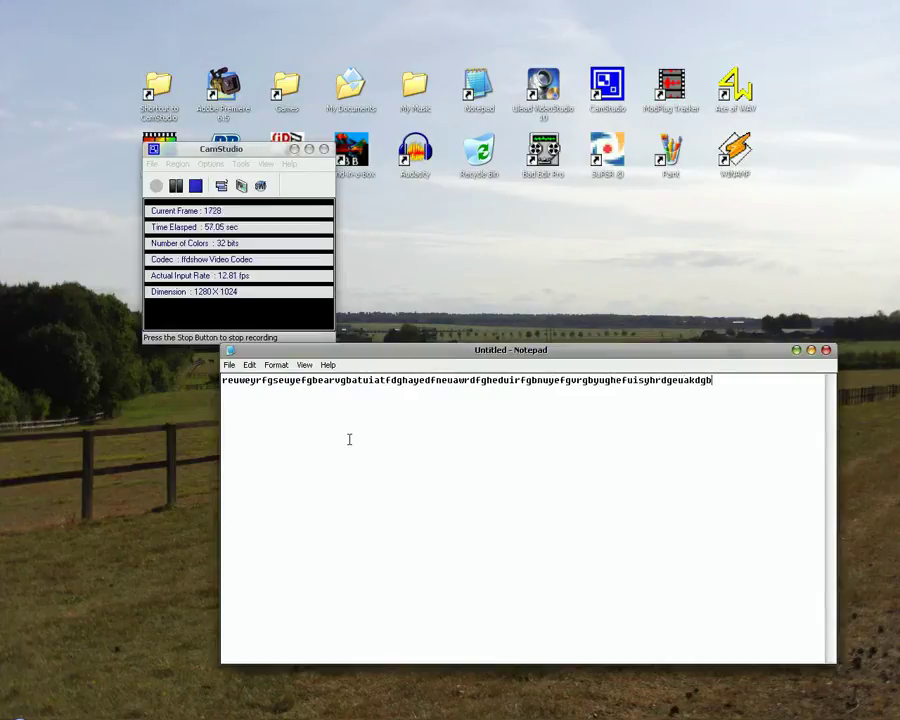
{"action": "type", "text": "rfgseuitfgutfgbyettfruyrtguyrtfgnrrtgnmrui"}
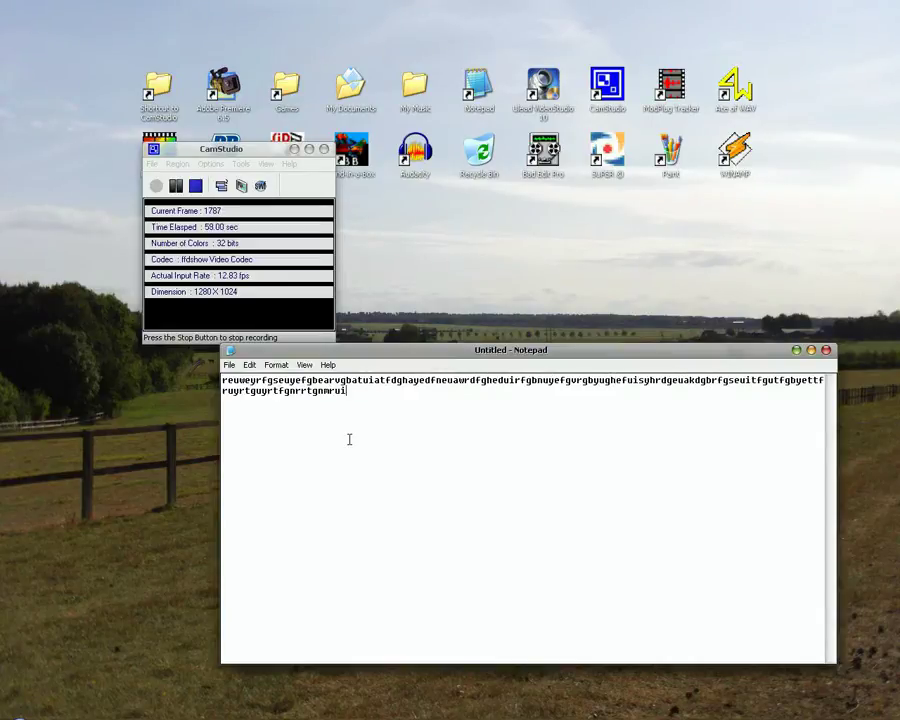
{"action": "type", "text": "ytgsukhekfugnbuguirtgiurtgnuiertgnguygiuwrgniwgn"}
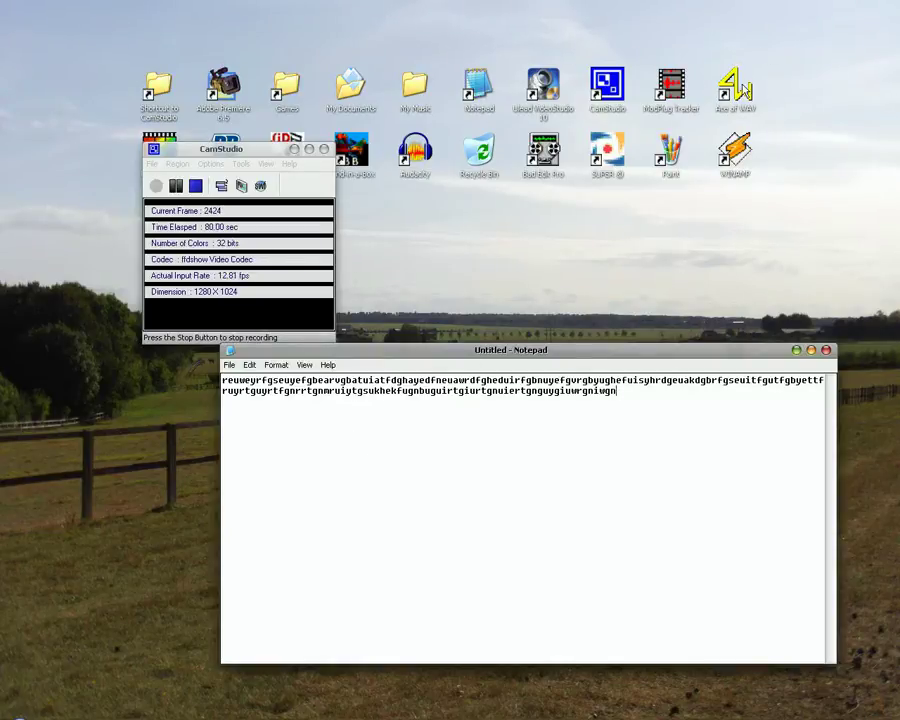
Start Ace of WAV and begin a new analog-synth sound at 44100 Hz, 16-bit mono.
{"action": "double_click", "coordinate": [735, 86]}
{"action": "left_click", "coordinate": [295, 443]}
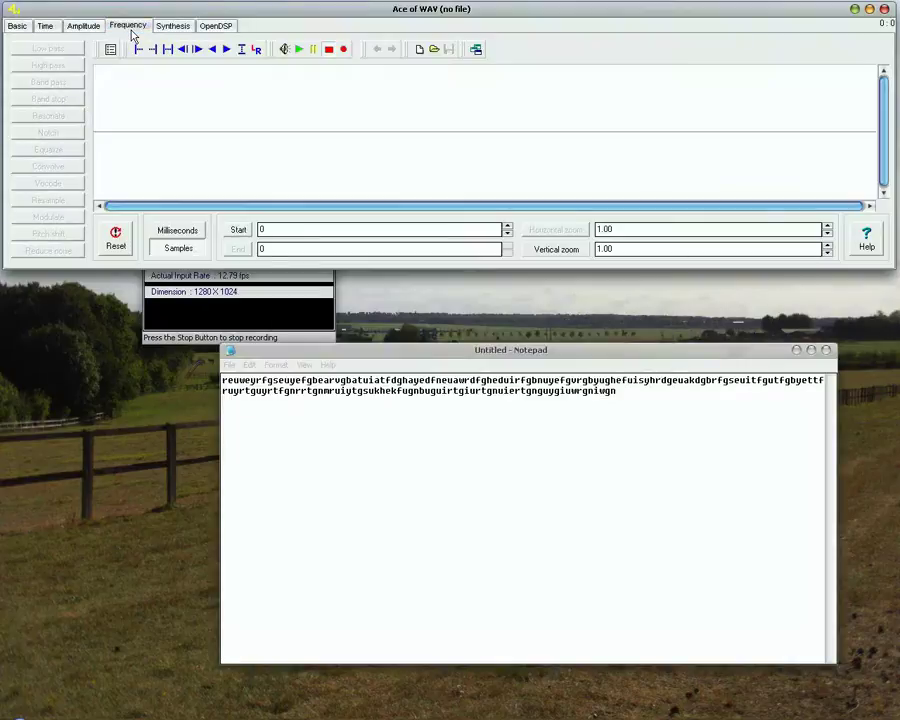
{"action": "left_click", "coordinate": [158, 30]}
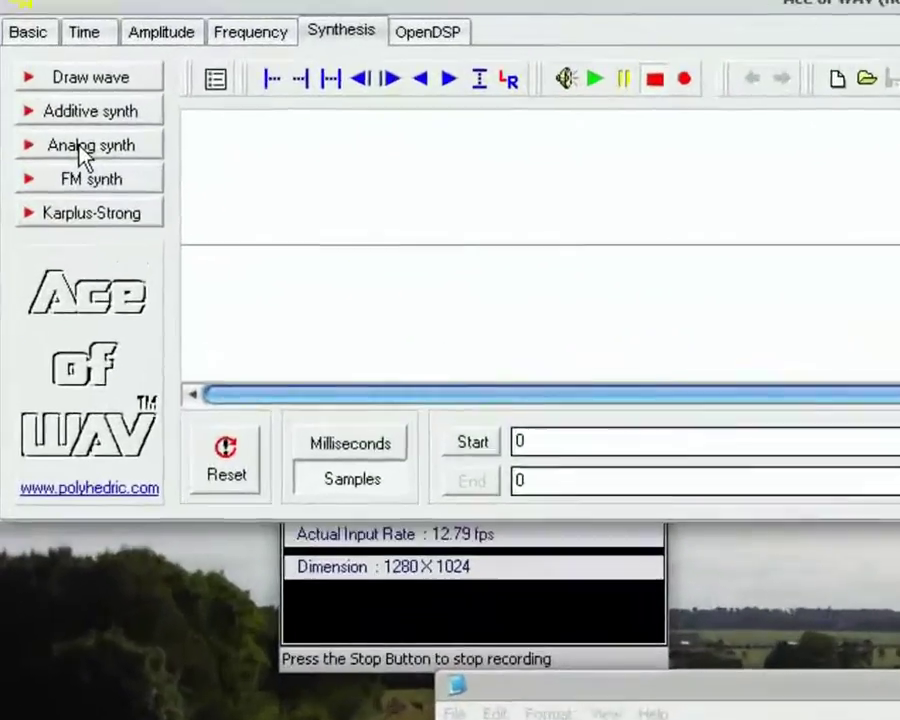
{"action": "left_click", "coordinate": [60, 116]}
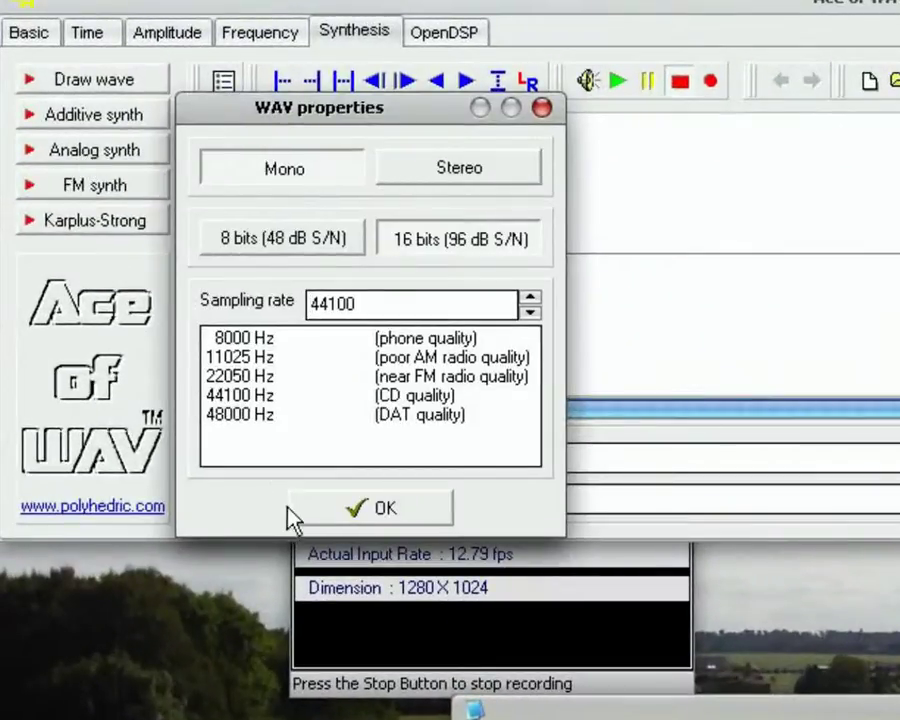
{"action": "left_click", "coordinate": [330, 505]}
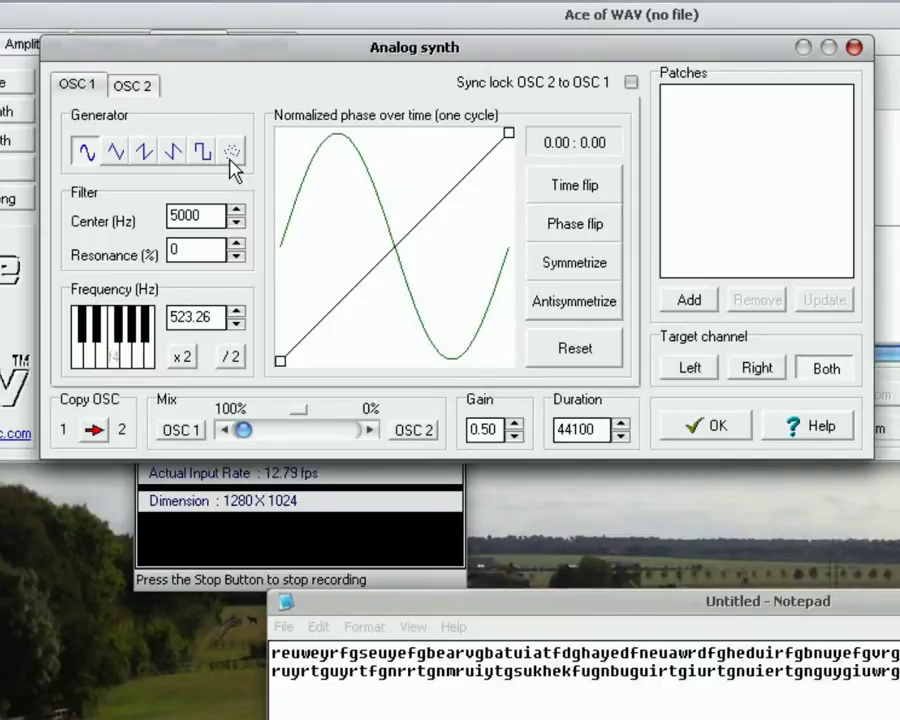
Generate a noise waveform with the analog synth and play it back.
{"action": "left_click", "coordinate": [231, 152]}
{"action": "left_click", "coordinate": [692, 428]}
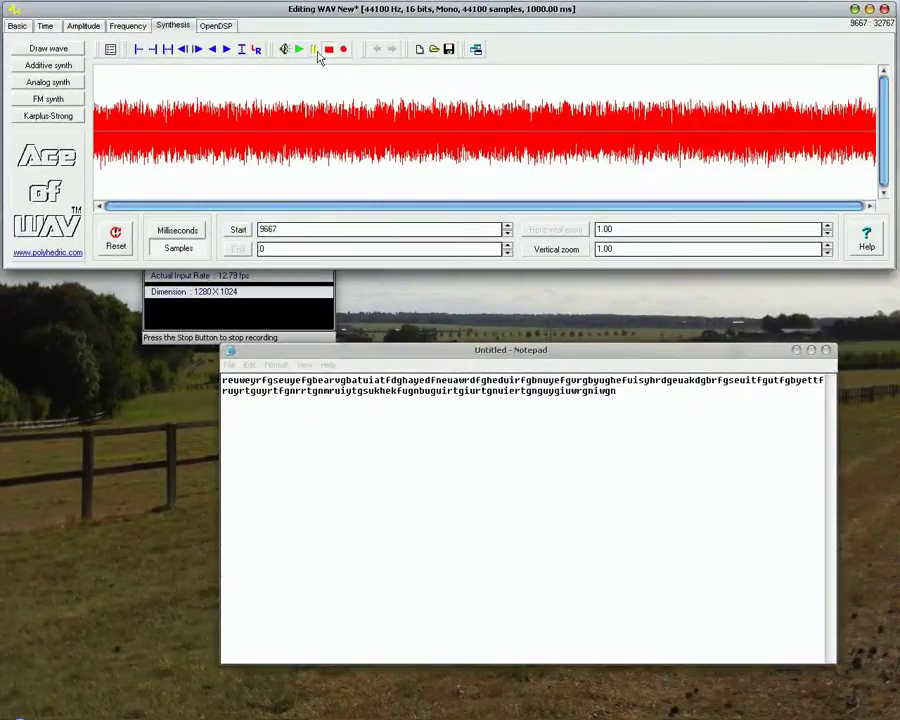
{"action": "left_click", "coordinate": [298, 50]}
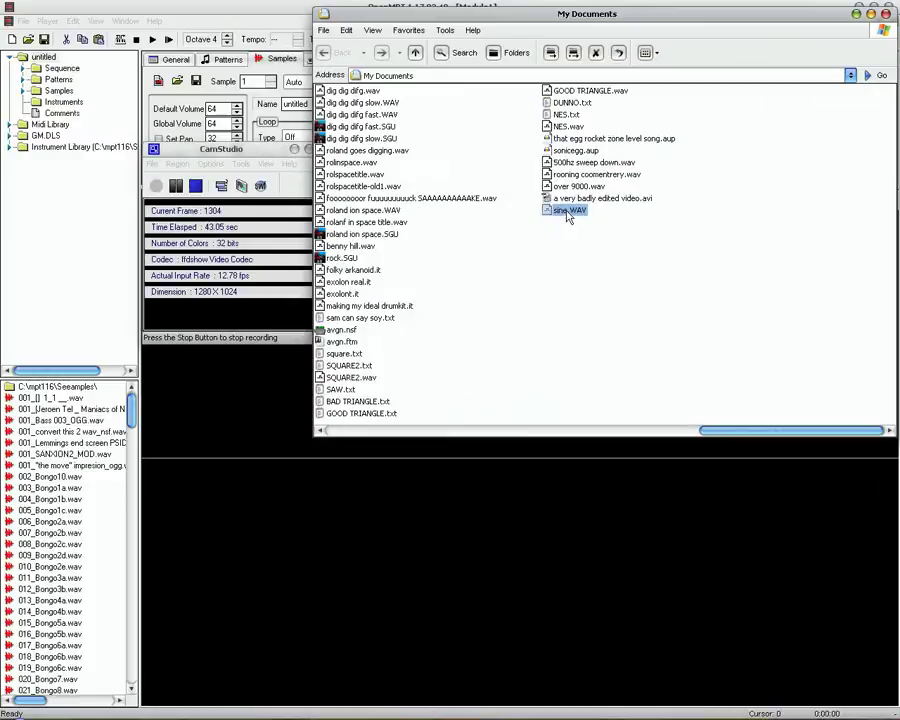
Drag sine.WAV from Explorer into OpenMPT's empty sample 1.
{"action": "left_click_drag", "start_coordinate": [568, 216], "coordinate": [373, 507]}
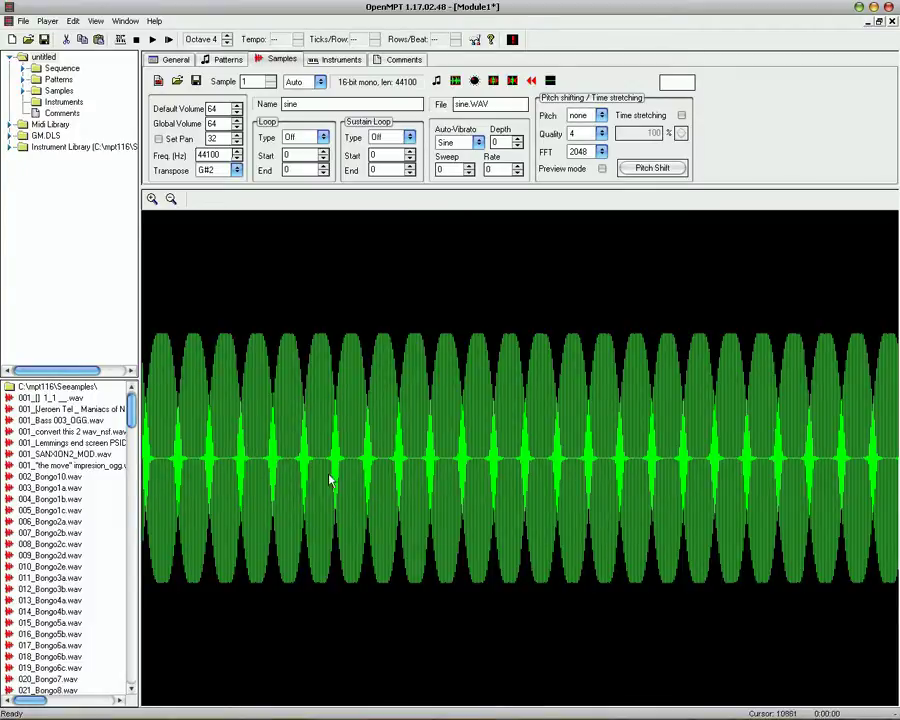
{"action": "left_click", "coordinate": [474, 40]}
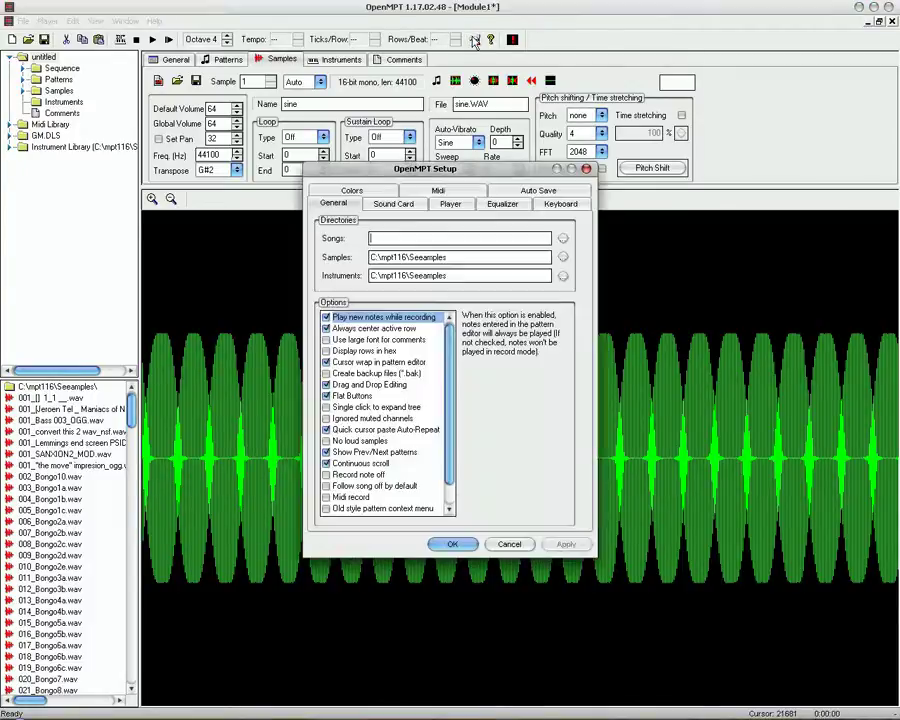
{"action": "left_click", "coordinate": [456, 544]}
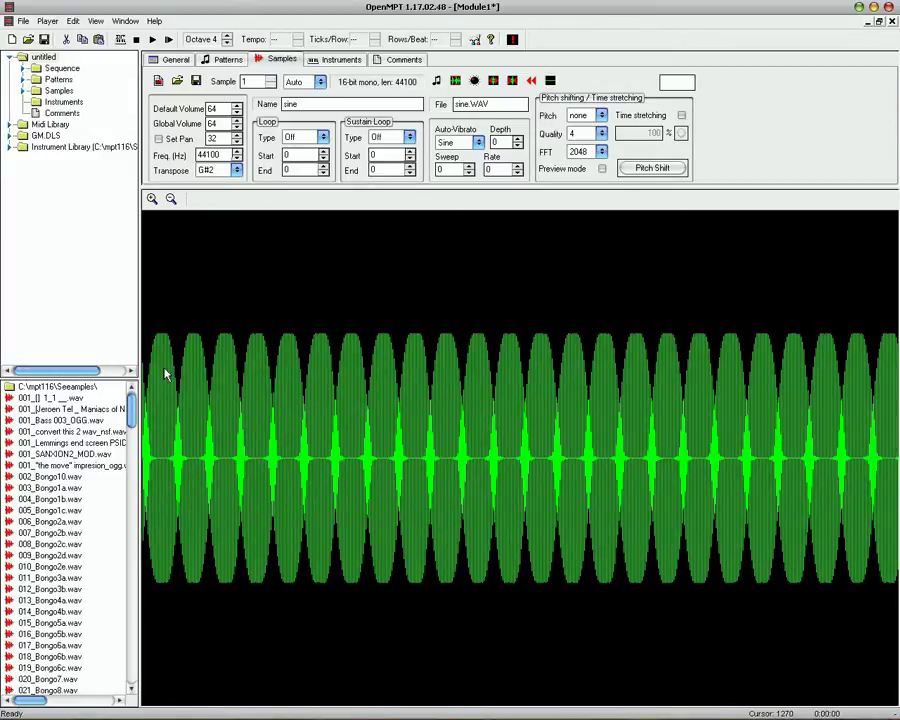
Delete the sine sample from 1270 onward, then from 187 onward, and select its first cycle.
{"action": "left_click_drag", "start_coordinate": [166, 374], "coordinate": [884, 380]}
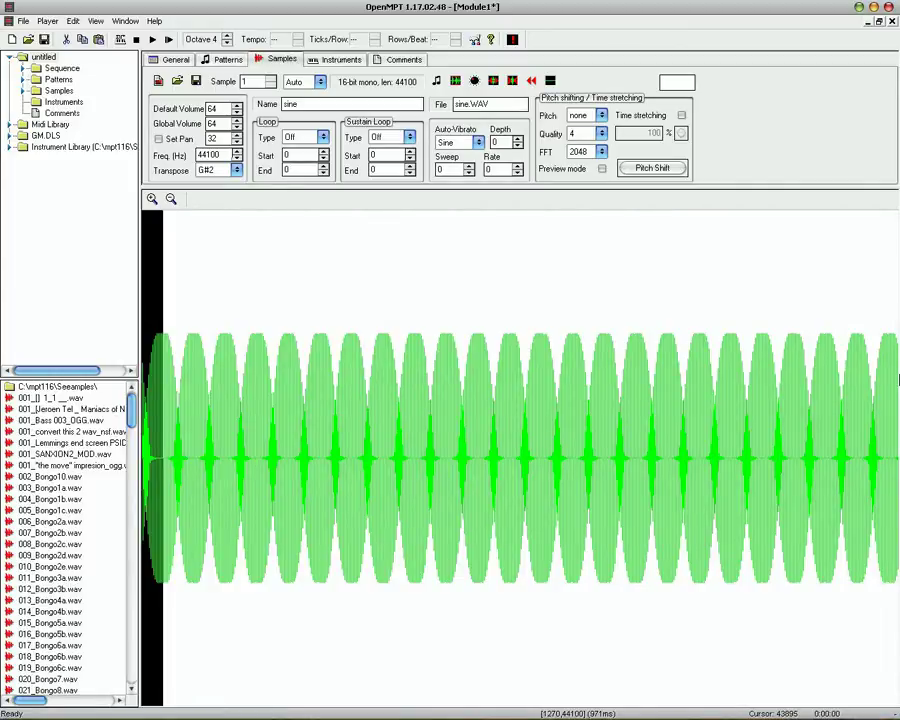
{"action": "key", "text": "Delete"}
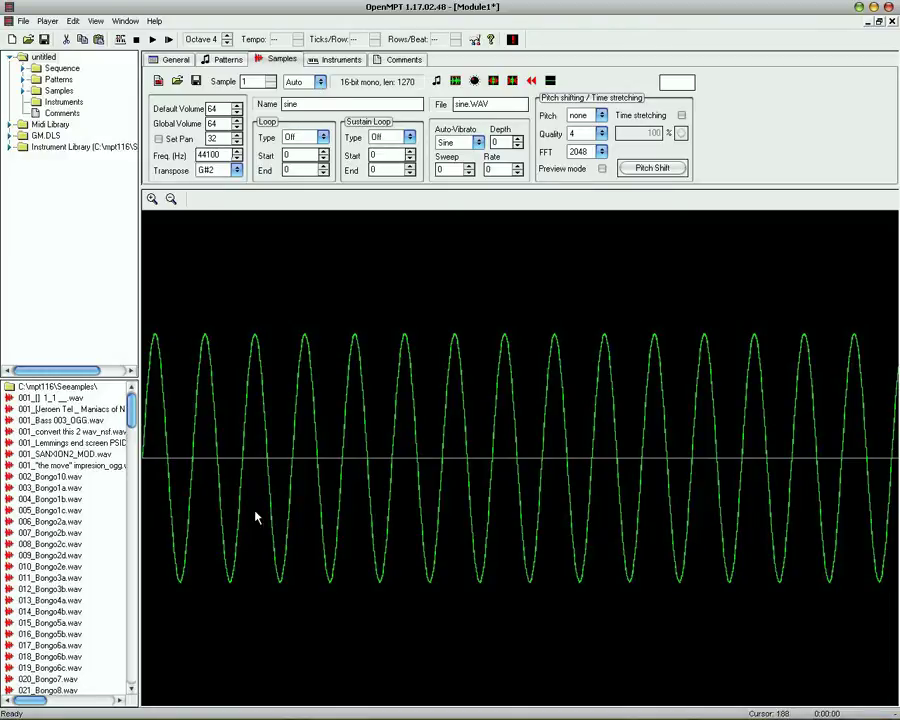
{"action": "left_click_drag", "start_coordinate": [255, 466], "coordinate": [897, 487]}
{"action": "key", "text": "Delete"}
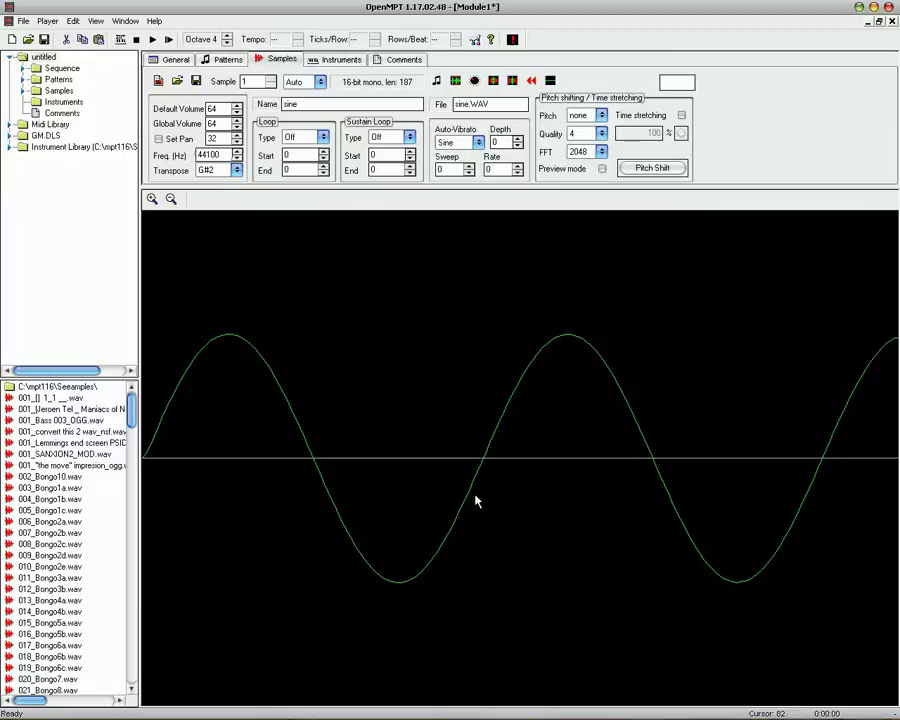
{"action": "left_click_drag", "start_coordinate": [153, 463], "coordinate": [486, 522]}
Set the selected first cycle as the sine sample's loop and audition it.
{"action": "right_click", "coordinate": [337, 478]}
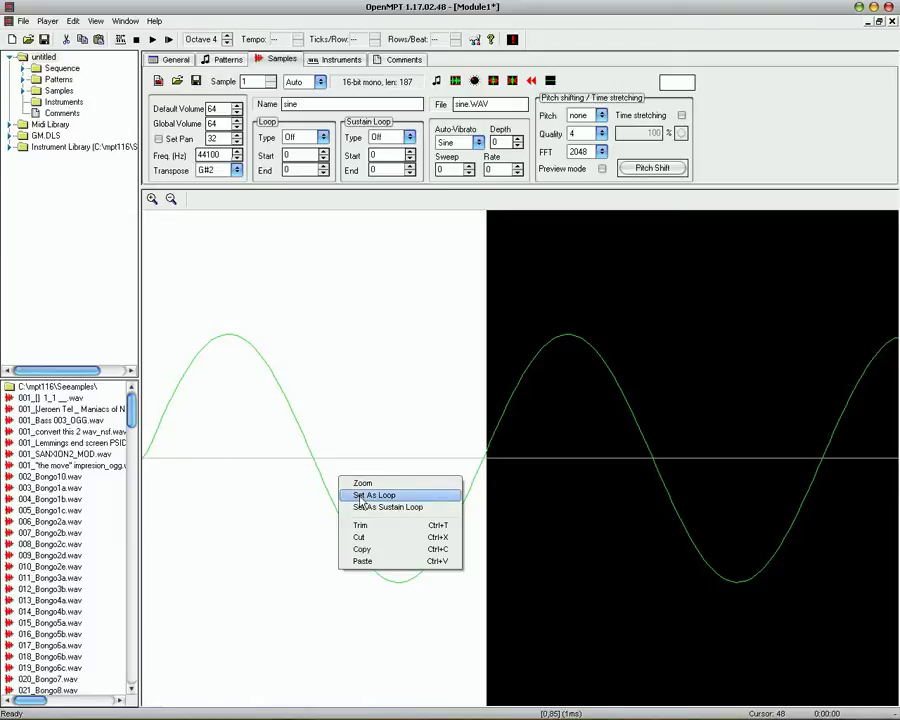
{"action": "left_click", "coordinate": [374, 495]}
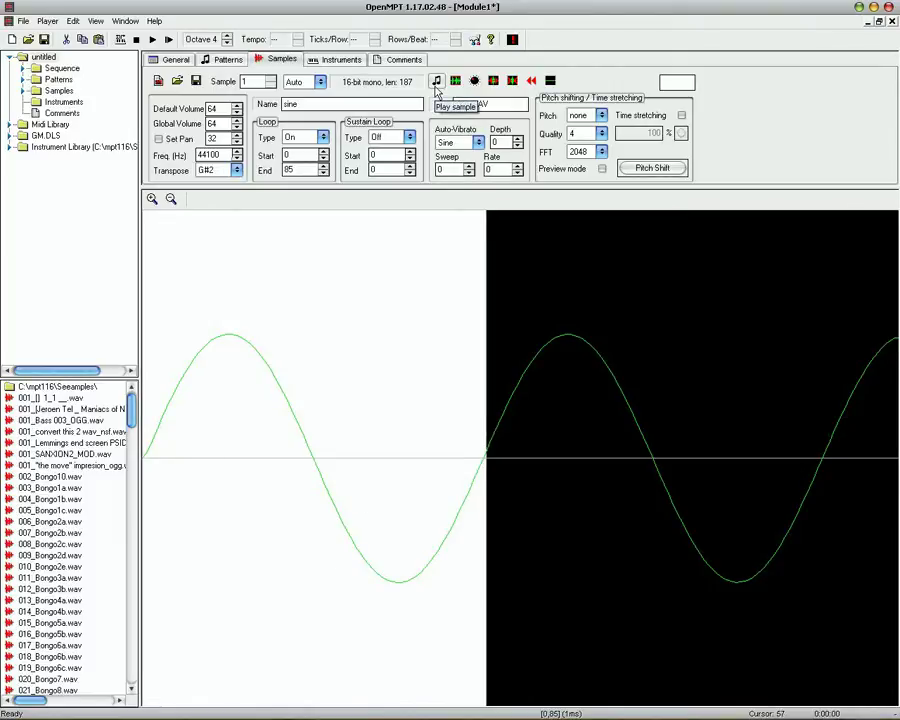
{"action": "left_click", "coordinate": [436, 84]}
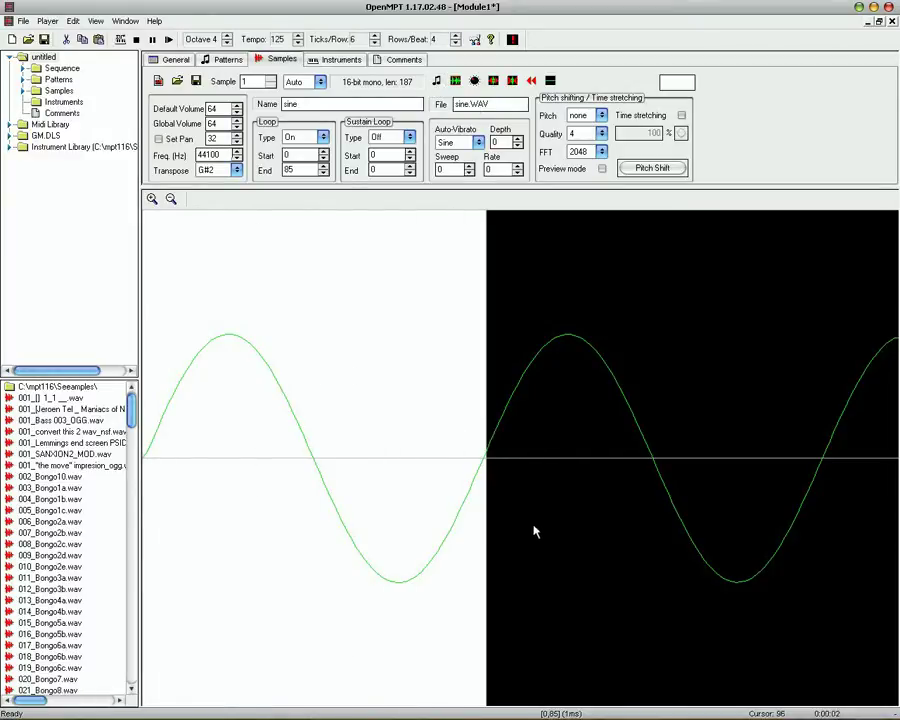
{"action": "left_click", "coordinate": [542, 499]}
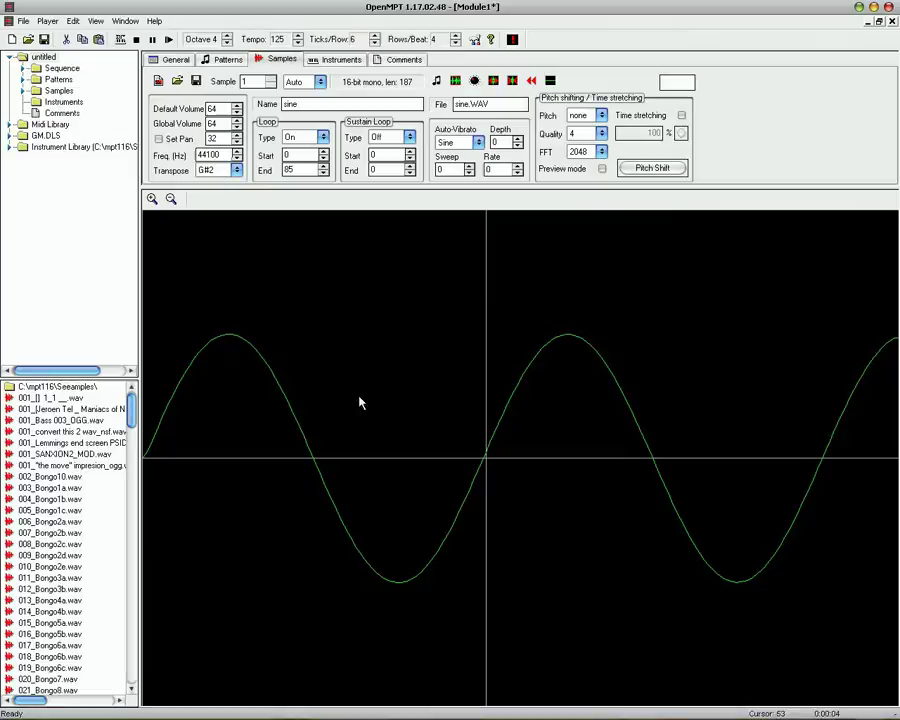
Reselect the cycle precisely, set the loop to 0–84, and play it again.
{"action": "left_click_drag", "start_coordinate": [150, 452], "coordinate": [485, 513]}
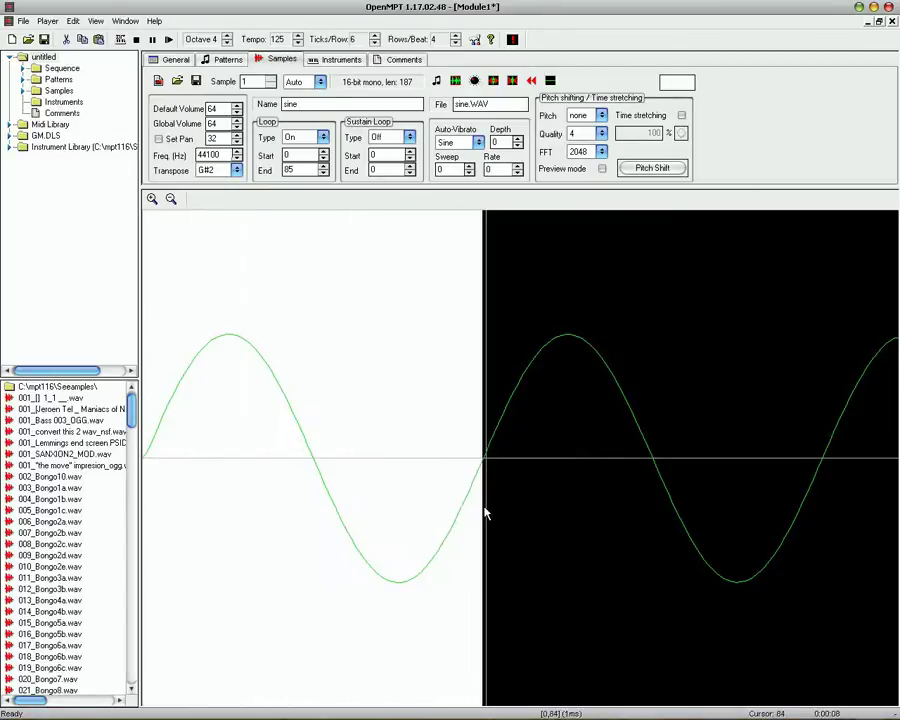
{"action": "right_click", "coordinate": [405, 445]}
{"action": "left_click", "coordinate": [422, 458]}
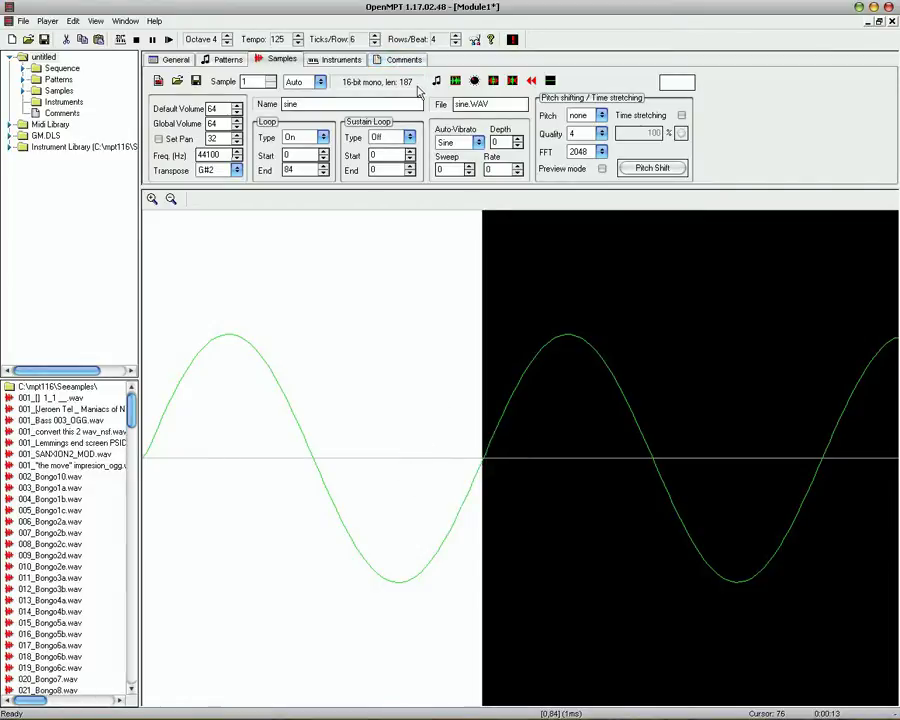
{"action": "left_click", "coordinate": [436, 82]}
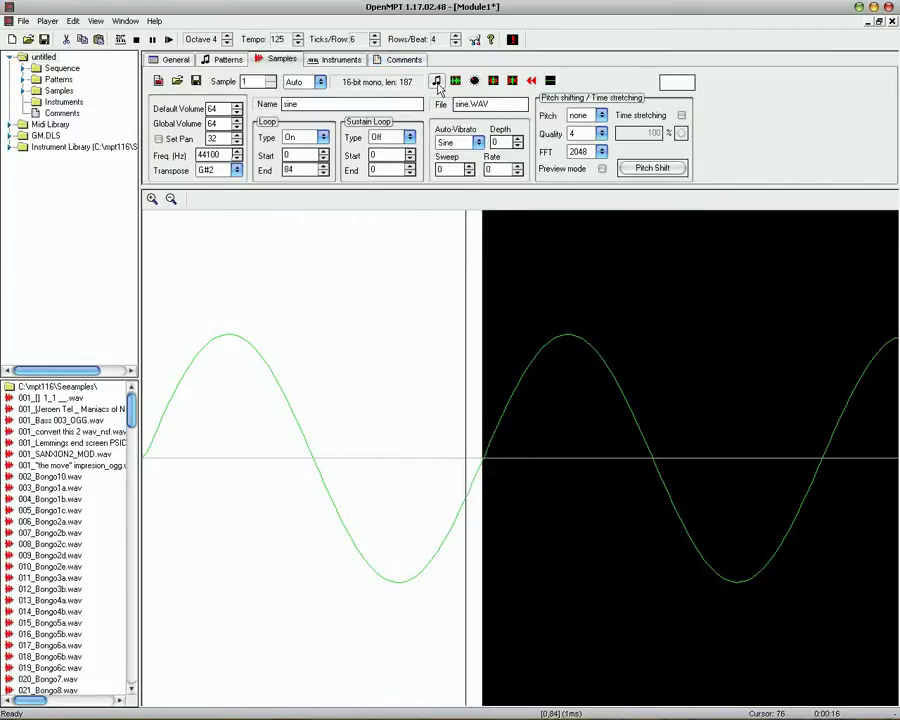
{"action": "left_click", "coordinate": [612, 452]}
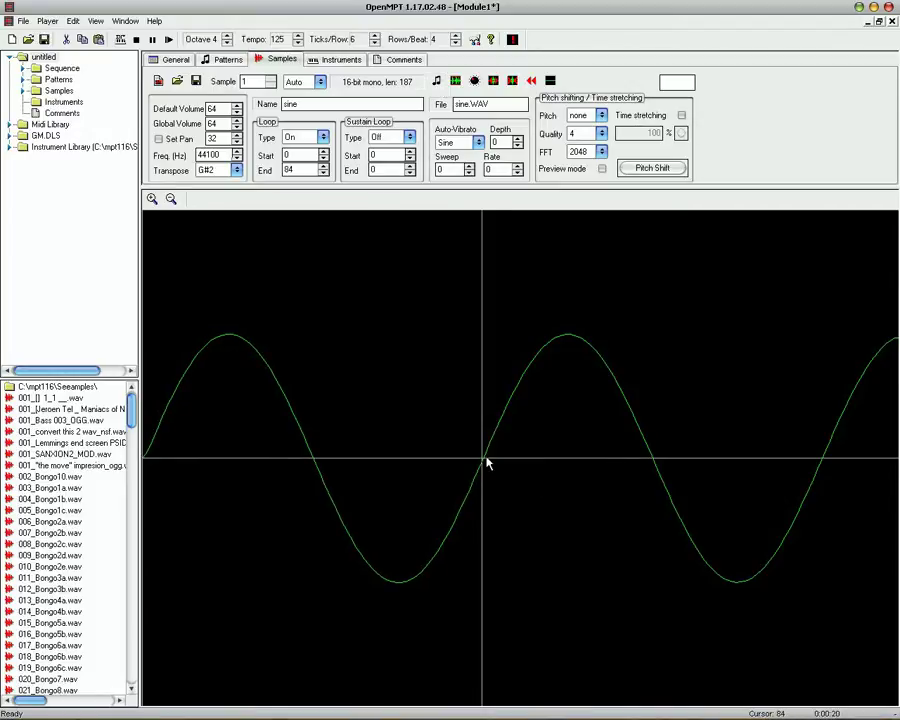
Cut the sine sample to 84 samples, save it as sine.WAV in Seeamples, and play it.
{"action": "left_click_drag", "start_coordinate": [485, 462], "coordinate": [898, 456]}
{"action": "key", "text": "Delete"}
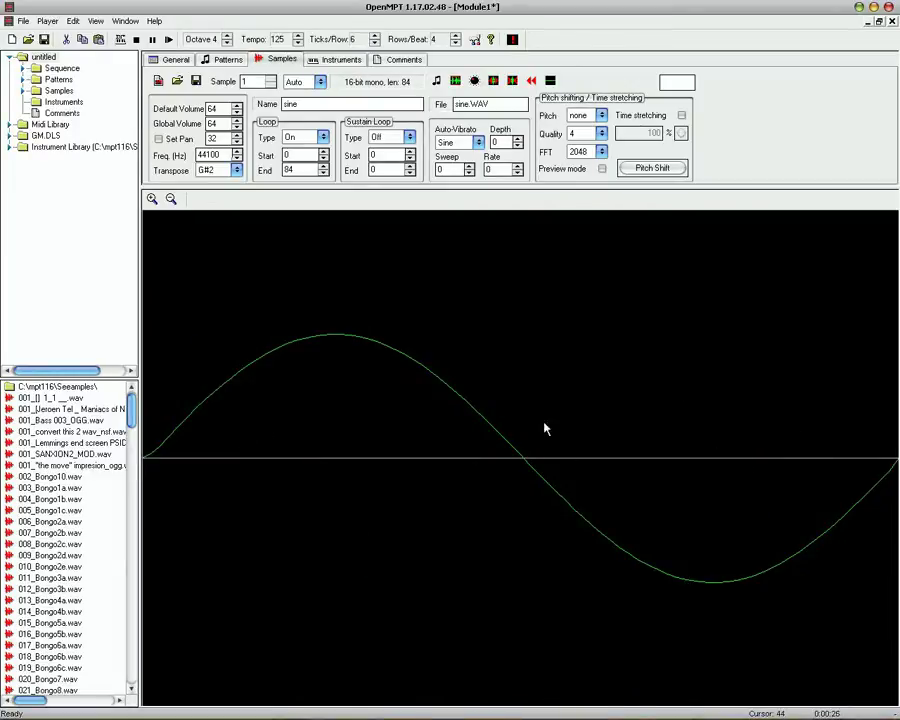
{"action": "left_click", "coordinate": [196, 81]}
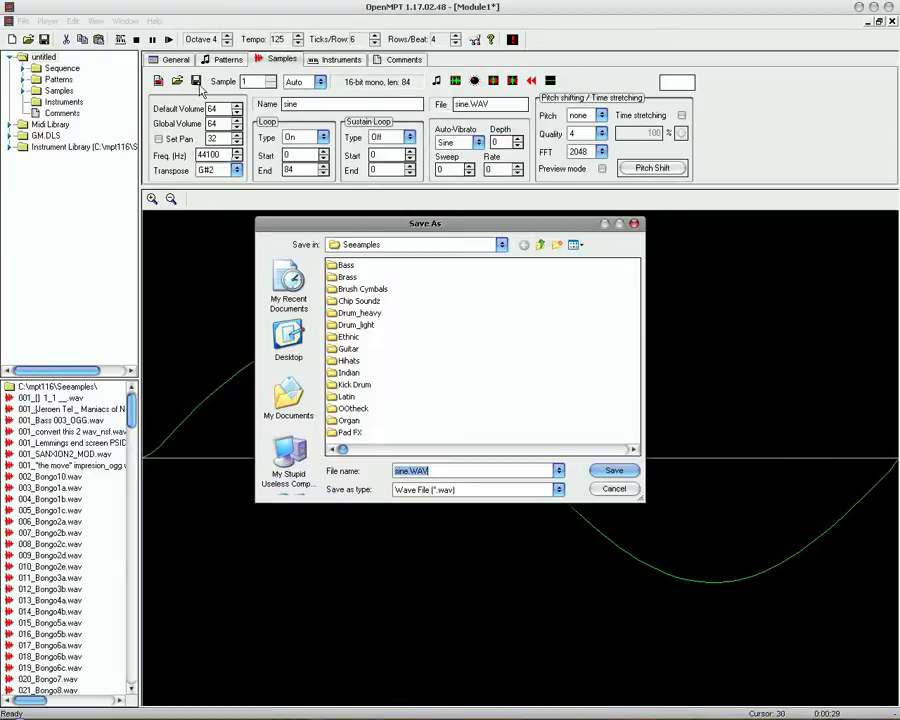
{"action": "left_click", "coordinate": [612, 473]}
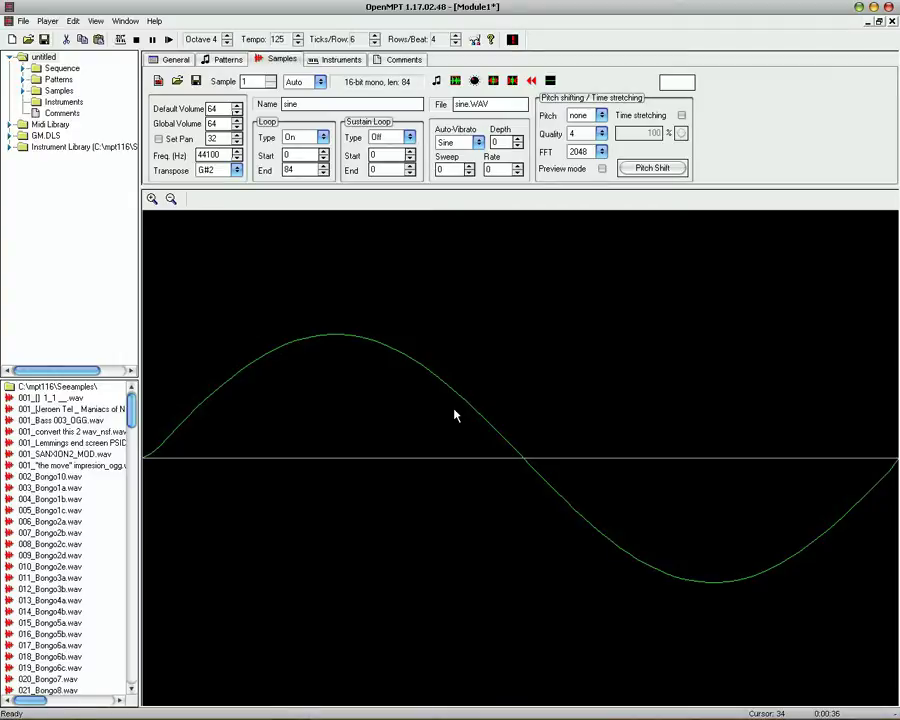
{"action": "left_click", "coordinate": [436, 81]}
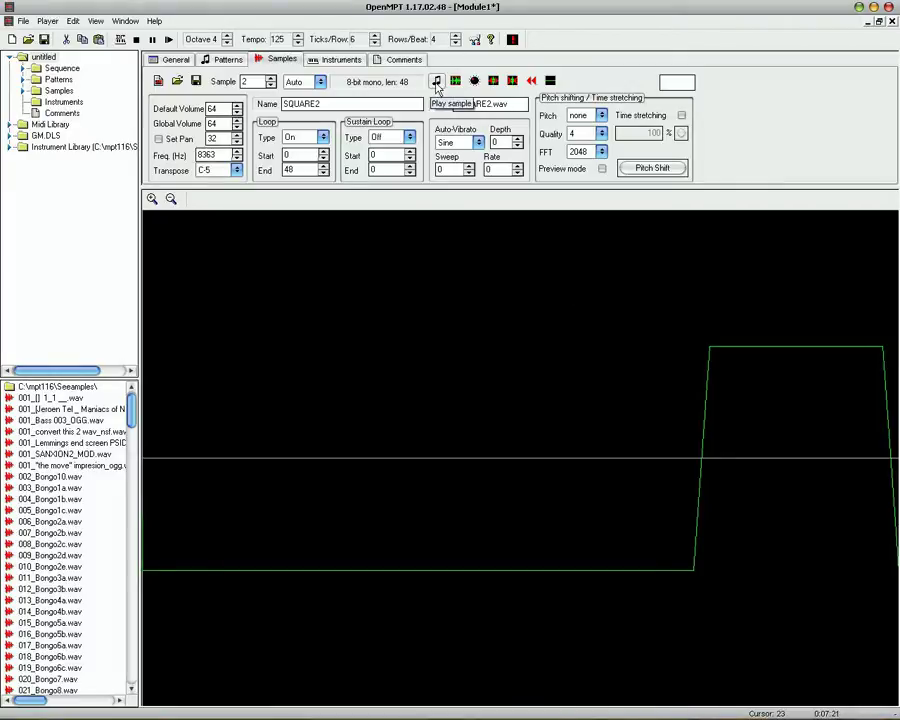
{"action": "left_click", "coordinate": [436, 85]}
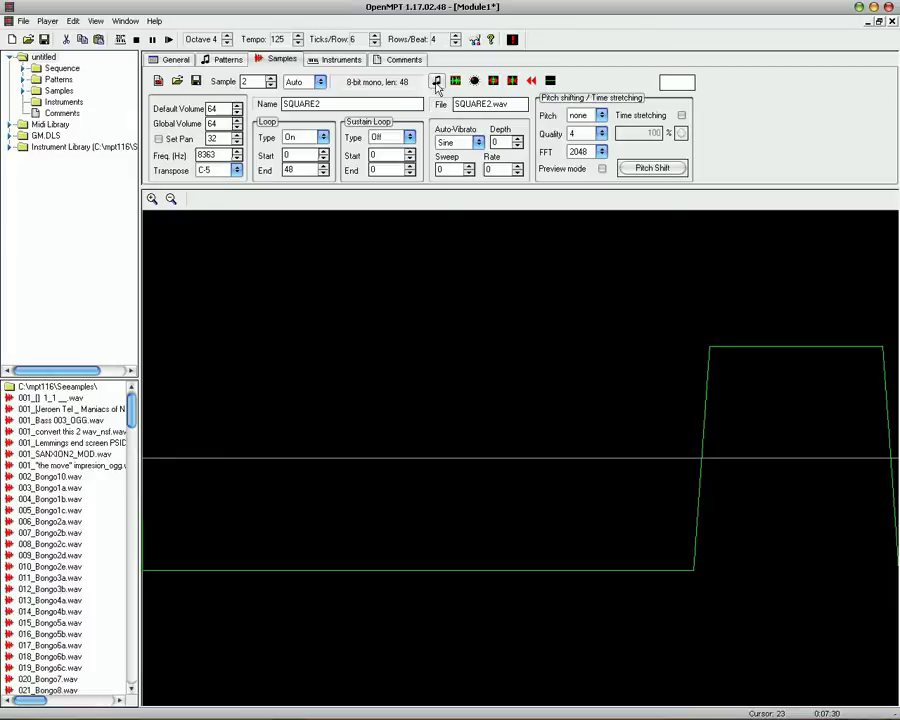
{"action": "left_click", "coordinate": [270, 84]}
{"action": "left_click", "coordinate": [437, 82]}
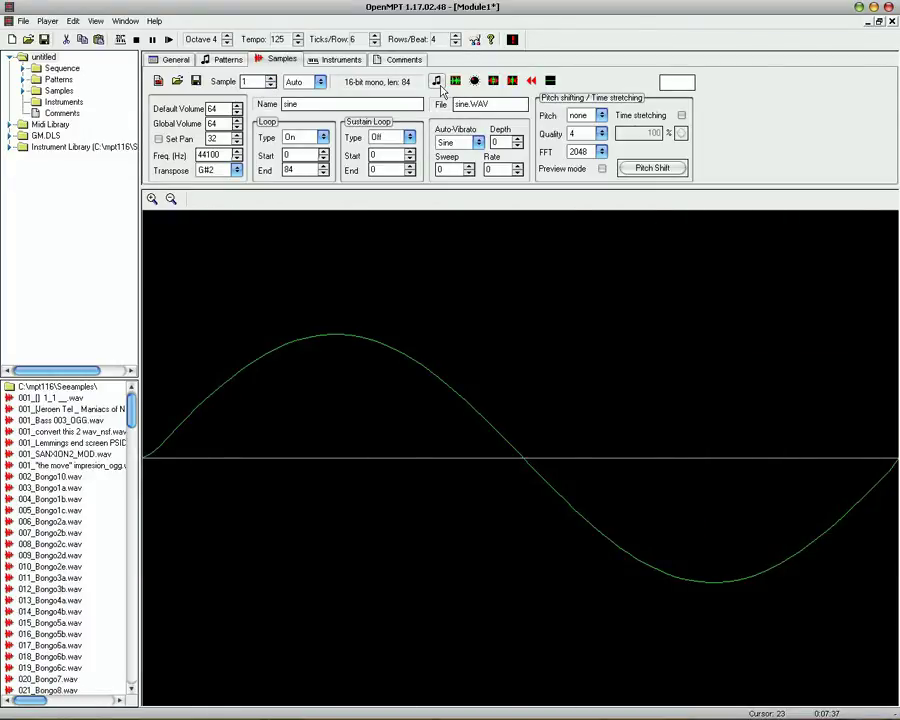
{"action": "left_click", "coordinate": [271, 79]}
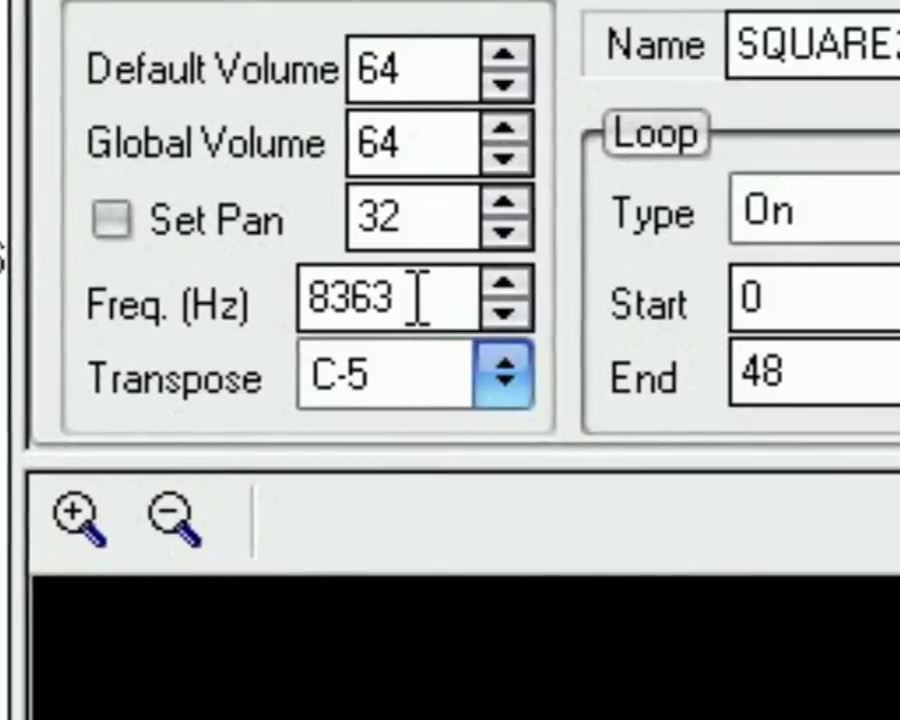
Change the SQUARE2 sample rate to 20000 Hz, audition it, then transpose it to A#3.
{"action": "left_click", "coordinate": [418, 298]}
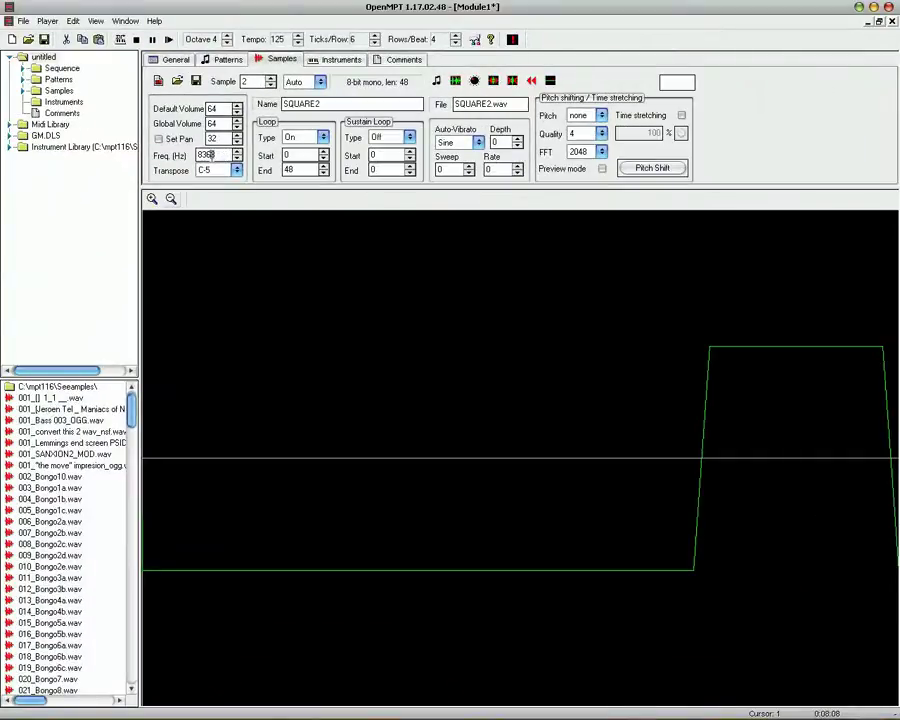
{"action": "double_click", "coordinate": [332, 279]}
{"action": "type", "text": "20000"}
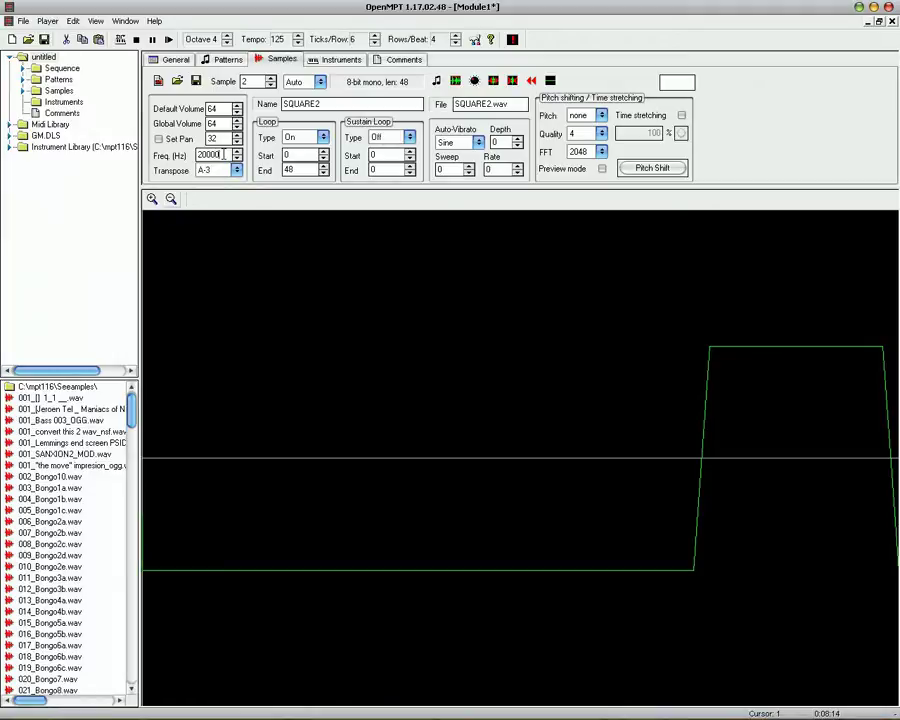
{"action": "left_click", "coordinate": [438, 82]}
{"action": "left_click", "coordinate": [237, 171]}
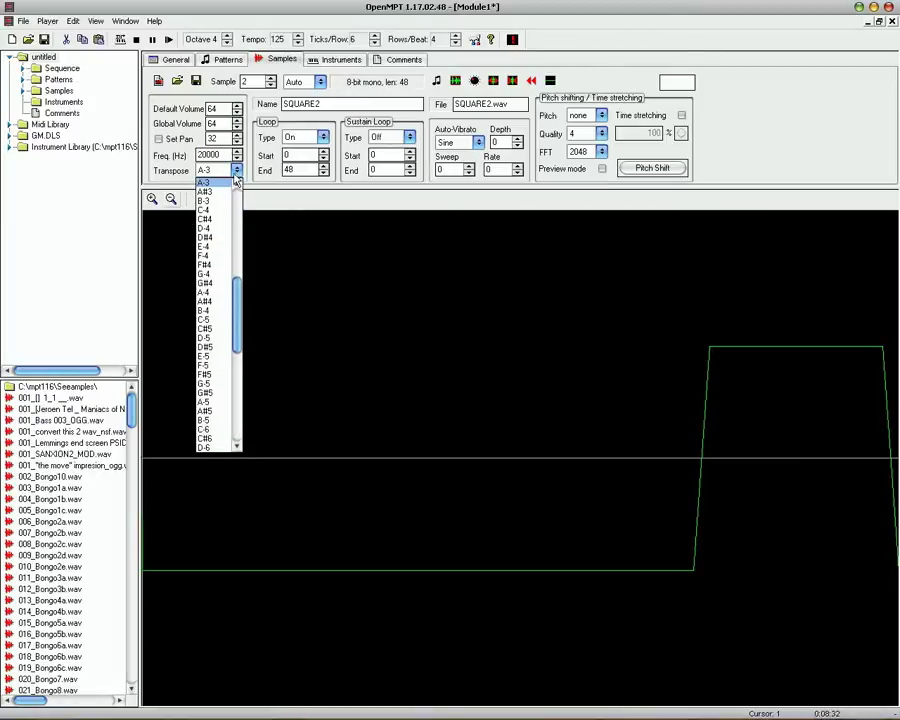
{"action": "left_click", "coordinate": [206, 192]}
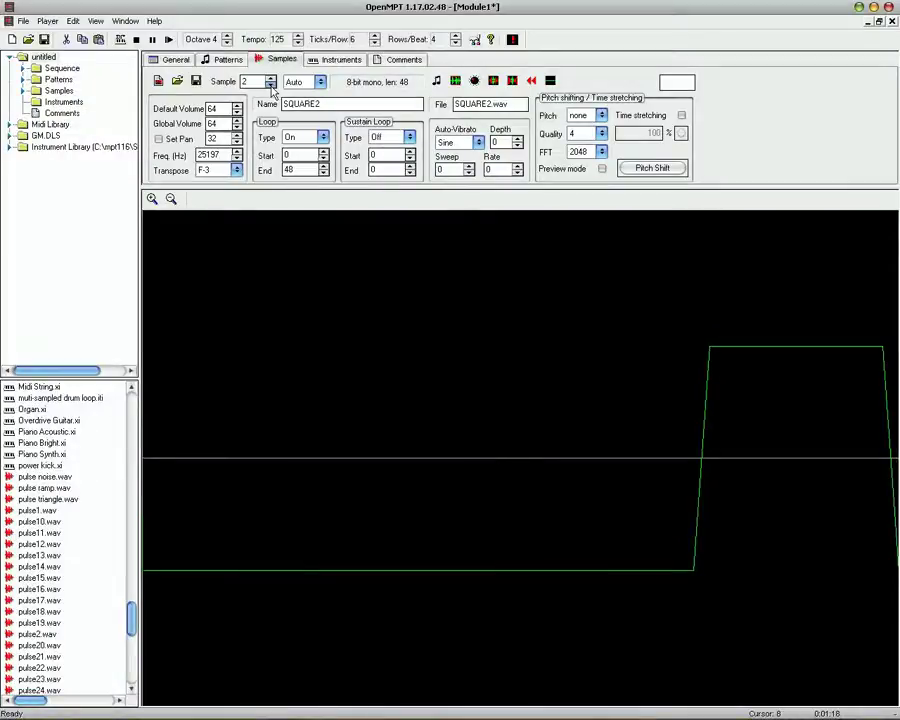
Play the sine reference in sample 1, then play the retuned SQUARE2 in sample 2.
{"action": "left_click", "coordinate": [270, 86]}
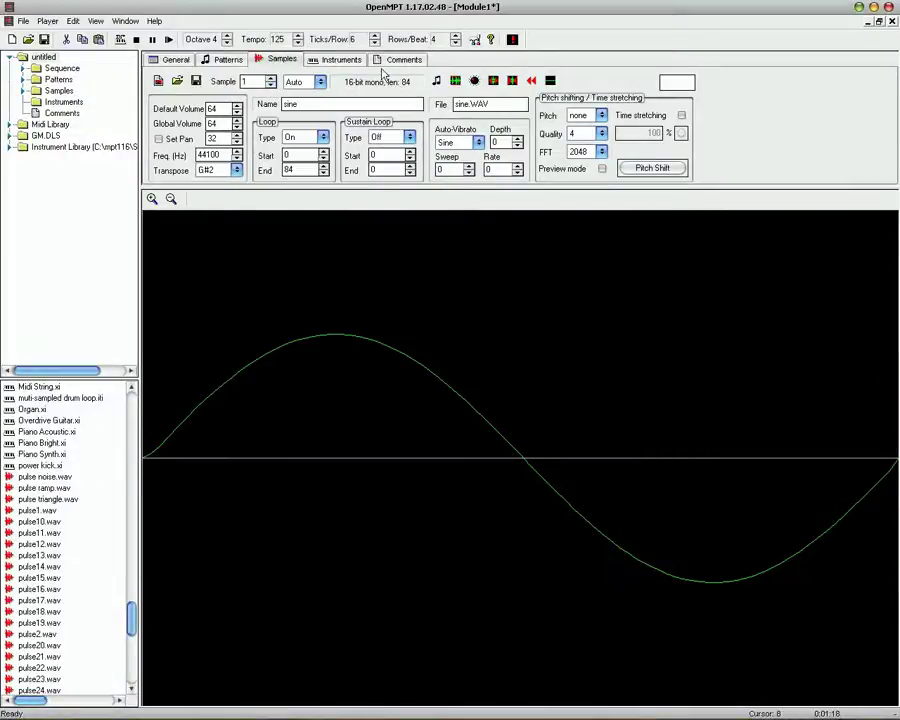
{"action": "left_click", "coordinate": [438, 86]}
{"action": "left_click", "coordinate": [270, 78]}
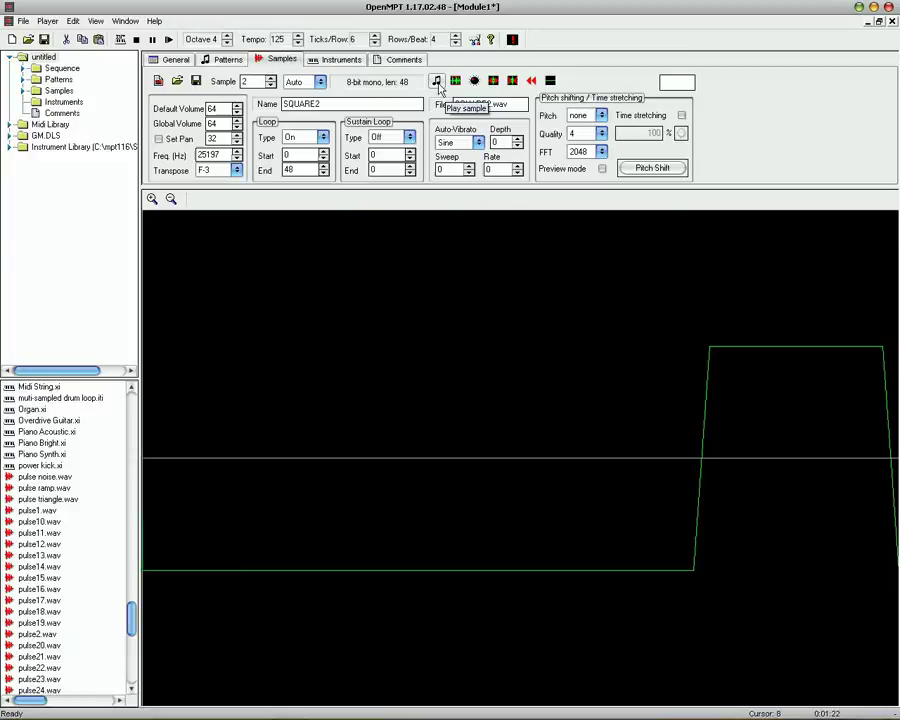
{"action": "left_click", "coordinate": [438, 86]}
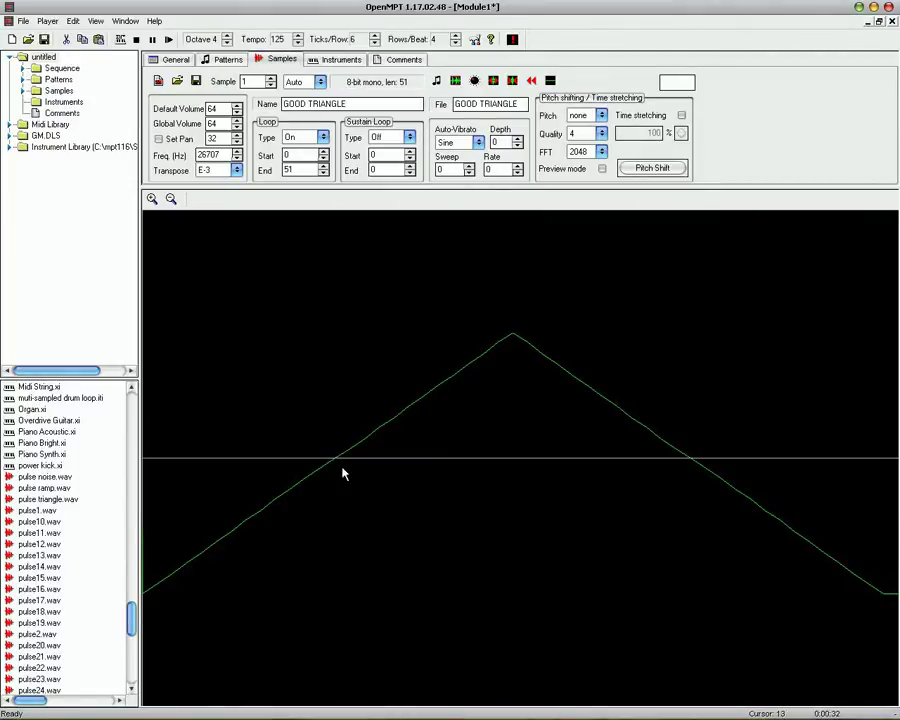
Step to the GOOD TRIANGLE sample and play it, then switch to the sine sample with Ctrl+Down.
{"action": "double_click", "coordinate": [270, 84]}
{"action": "left_click", "coordinate": [271, 86]}
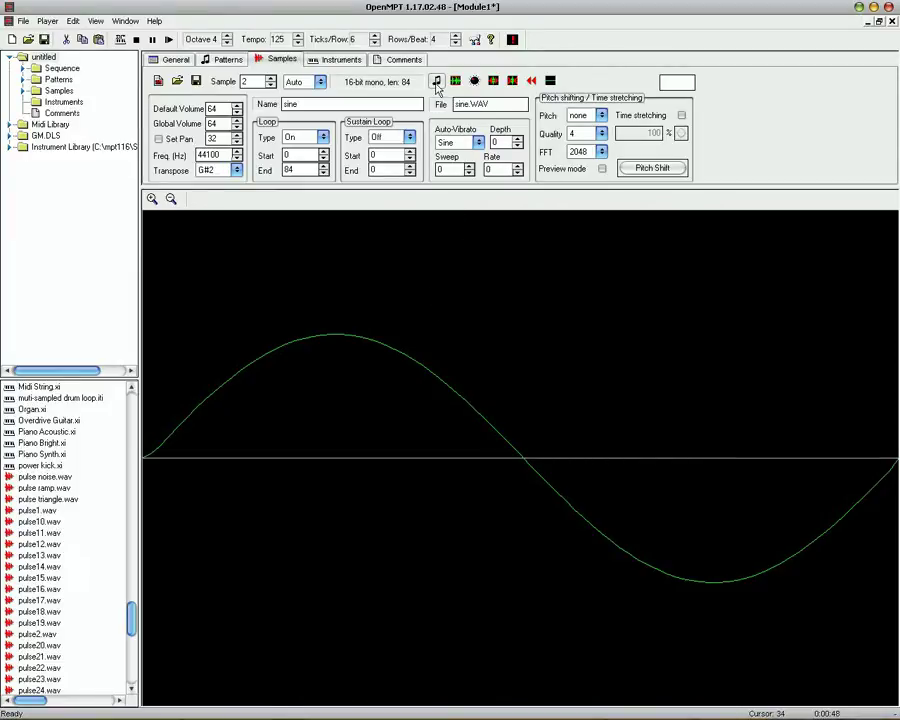
{"action": "left_click", "coordinate": [270, 85]}
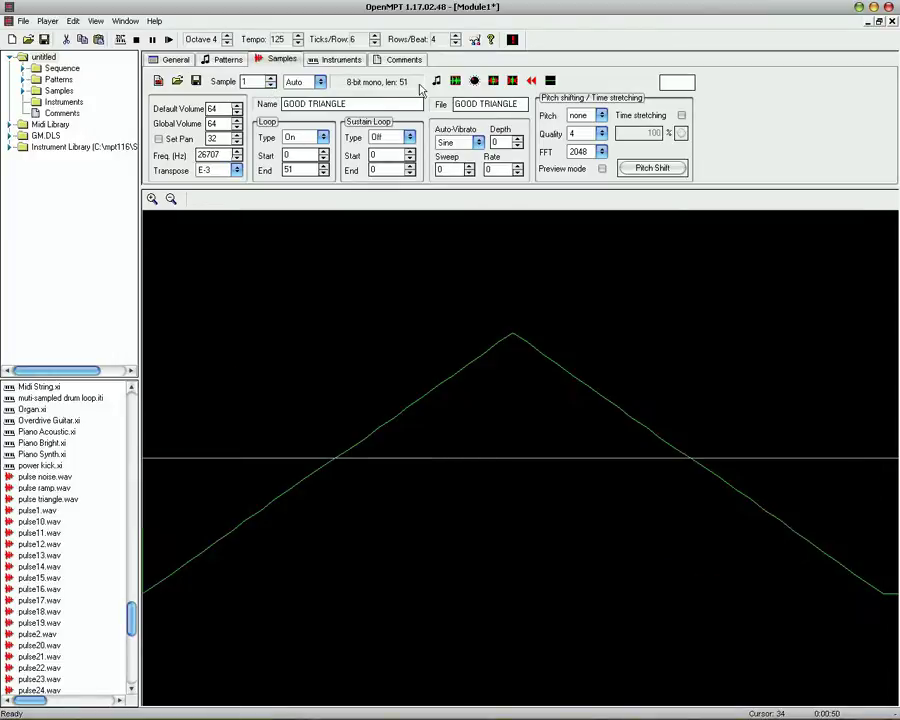
{"action": "left_click", "coordinate": [436, 82]}
{"action": "key", "text": "ctrl+Down"}
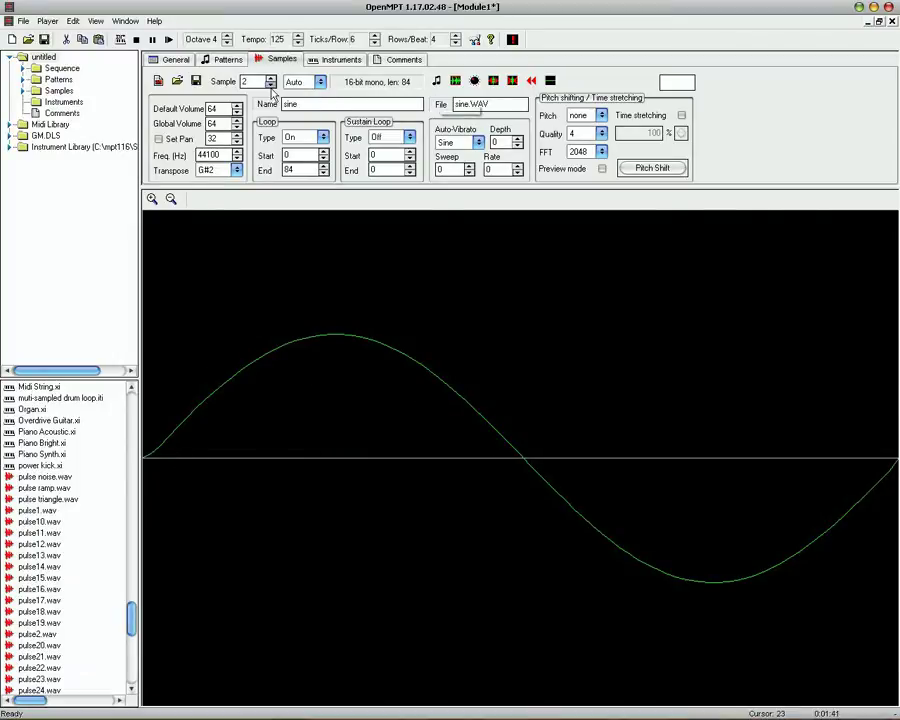
Alternate between GOOD TRIANGLE and the sine reference, playing each to compare pitch.
{"action": "key", "text": "ctrl+Up"}
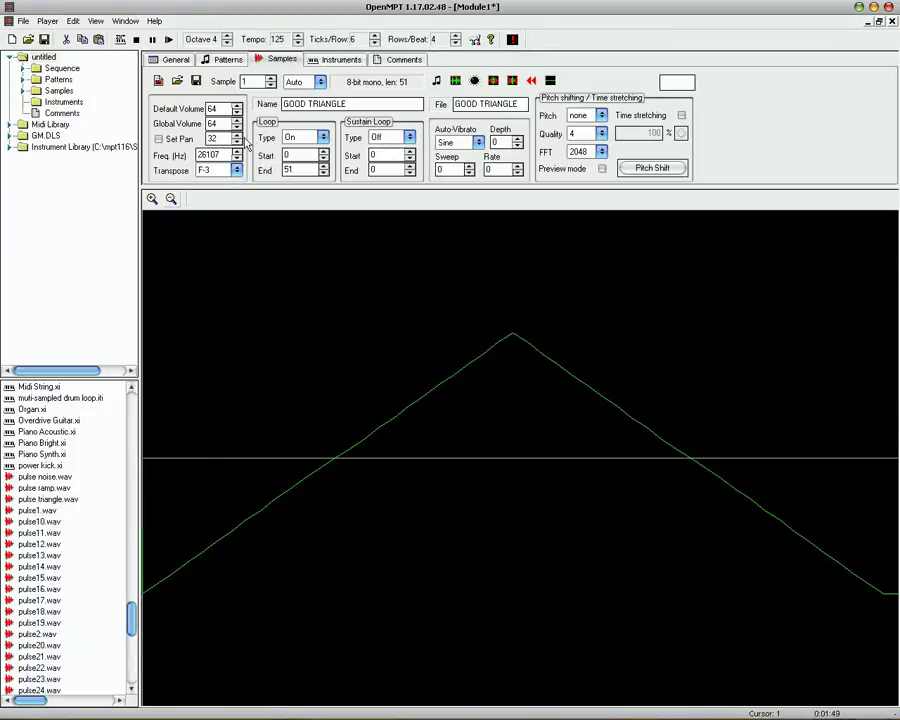
{"action": "key", "text": "ctrl+Down"}
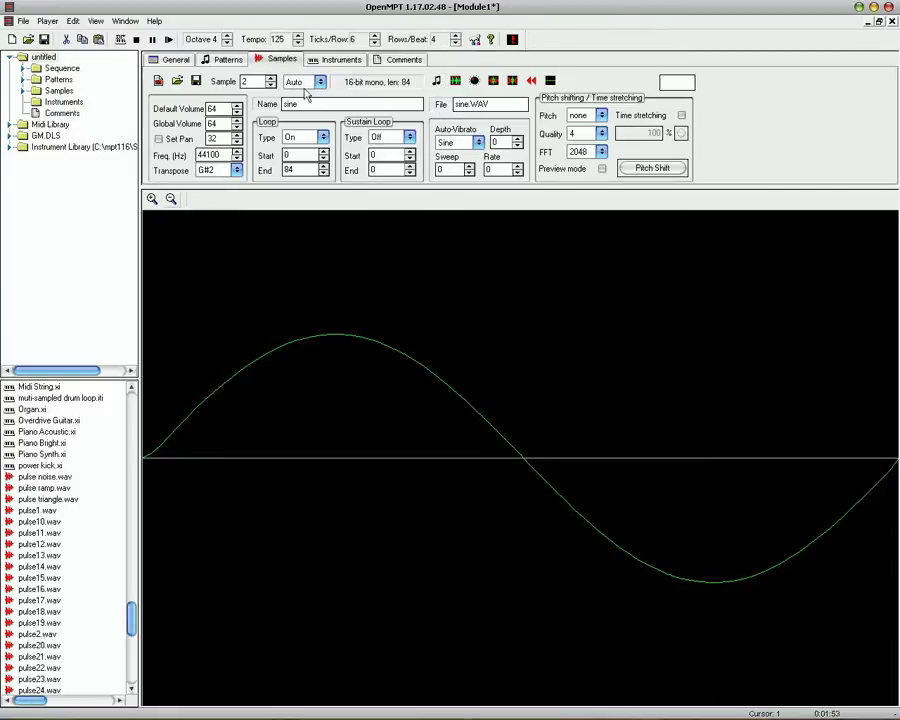
{"action": "left_click", "coordinate": [436, 81]}
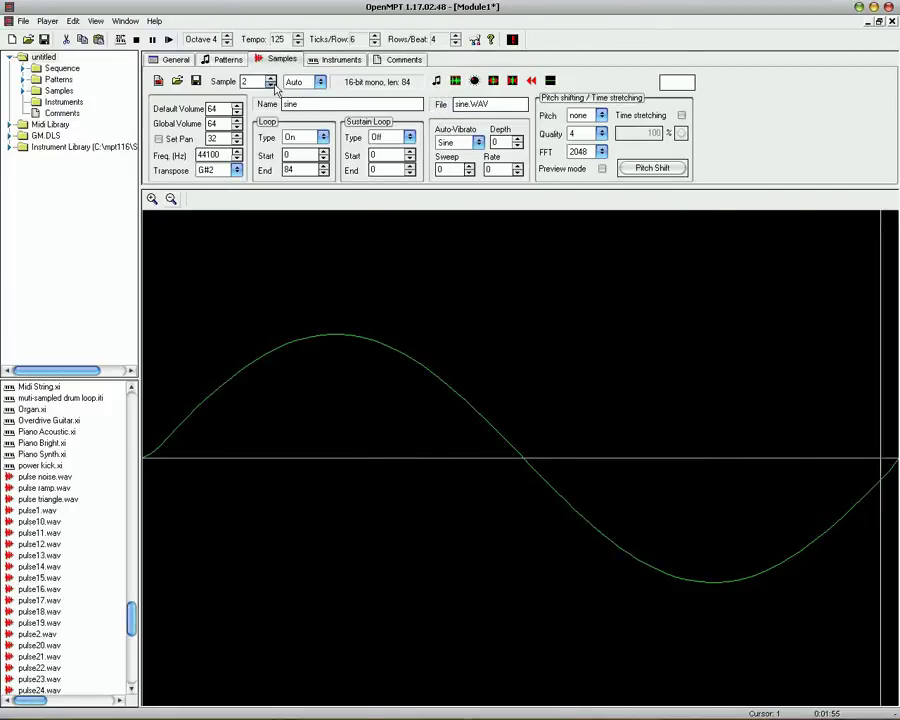
{"action": "key", "text": "ctrl+Up"}
{"action": "left_click", "coordinate": [435, 83]}
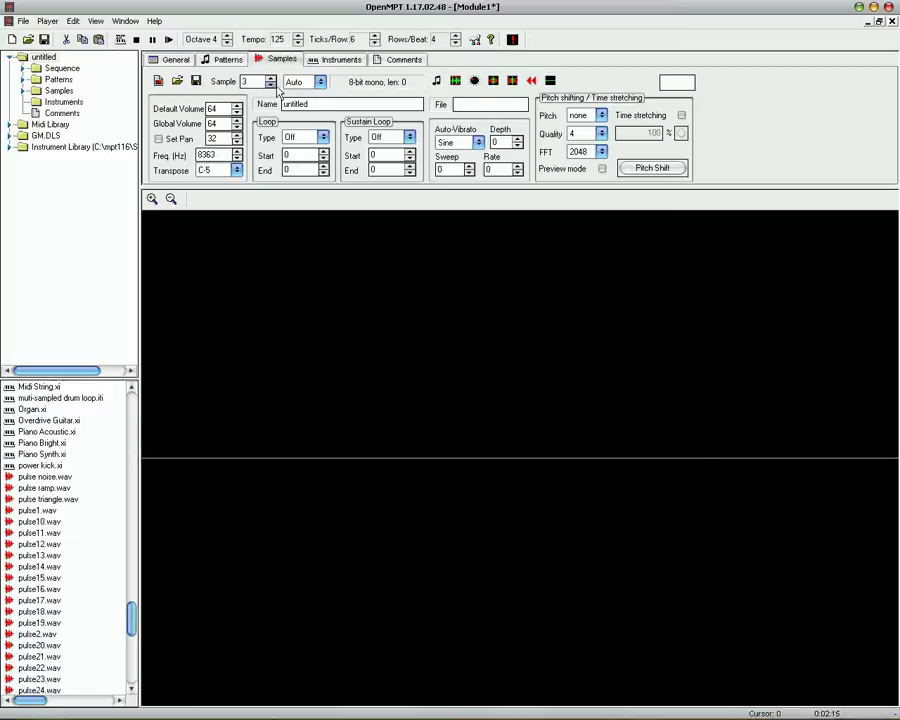
Play the sine reference sample, then the GOOD TRIANGLE sample, to compare them.
{"action": "left_click", "coordinate": [270, 85]}
{"action": "left_click", "coordinate": [436, 81]}
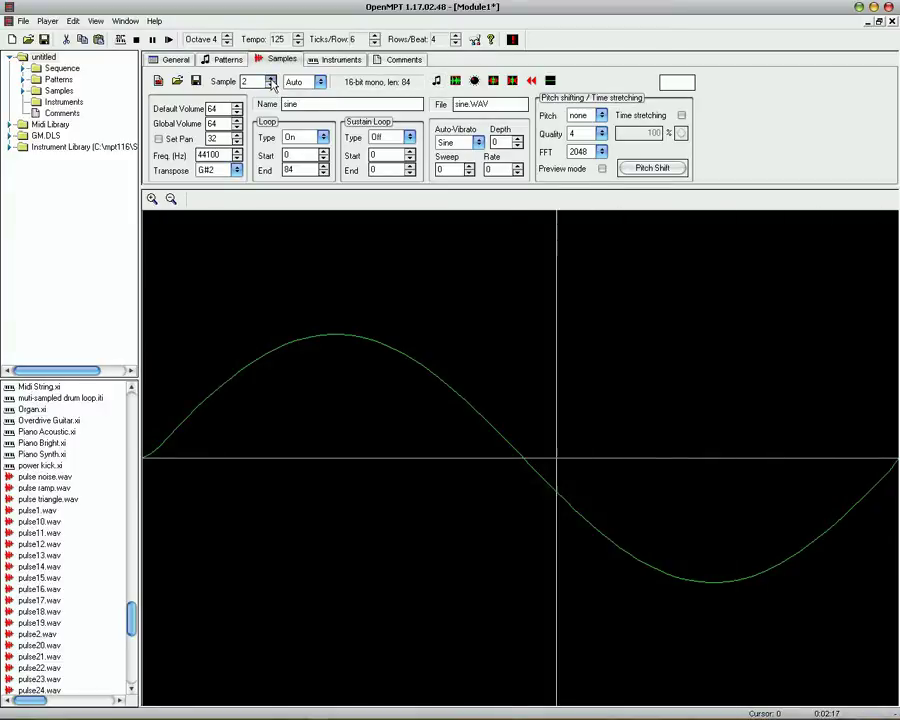
{"action": "left_click", "coordinate": [270, 77]}
{"action": "double_click", "coordinate": [270, 85]}
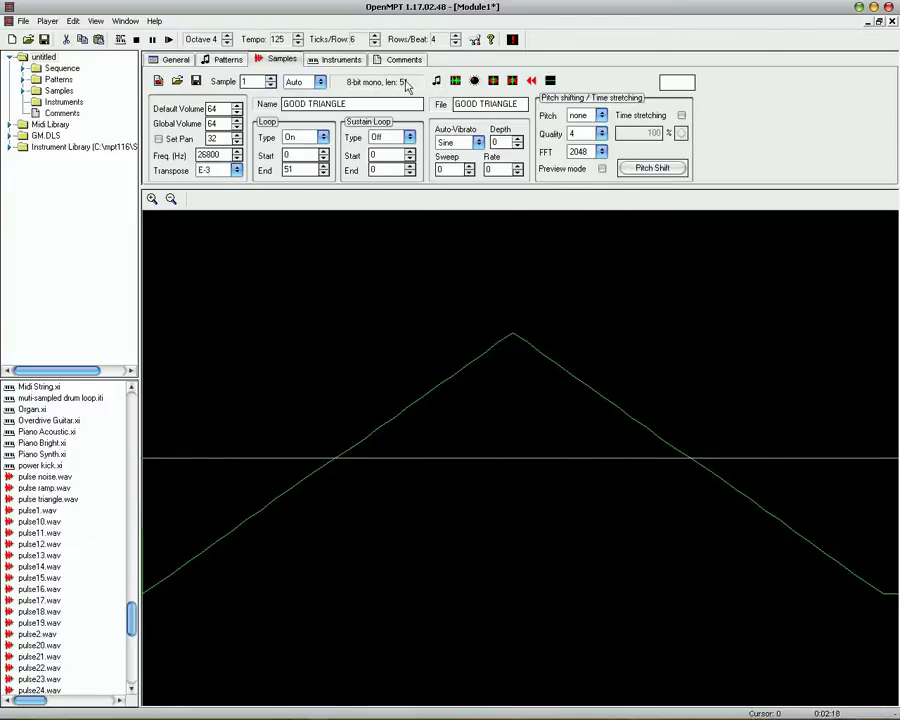
{"action": "left_click", "coordinate": [436, 81]}
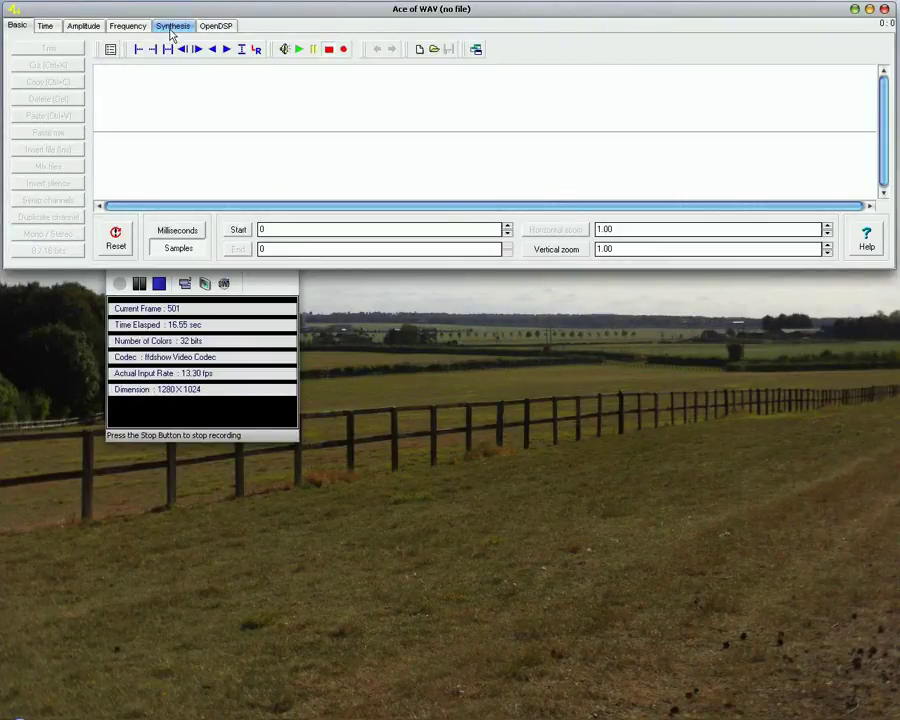
Launch the Analog synth from the Synthesis tools and accept the new sound's default properties.
{"action": "left_click", "coordinate": [172, 31]}
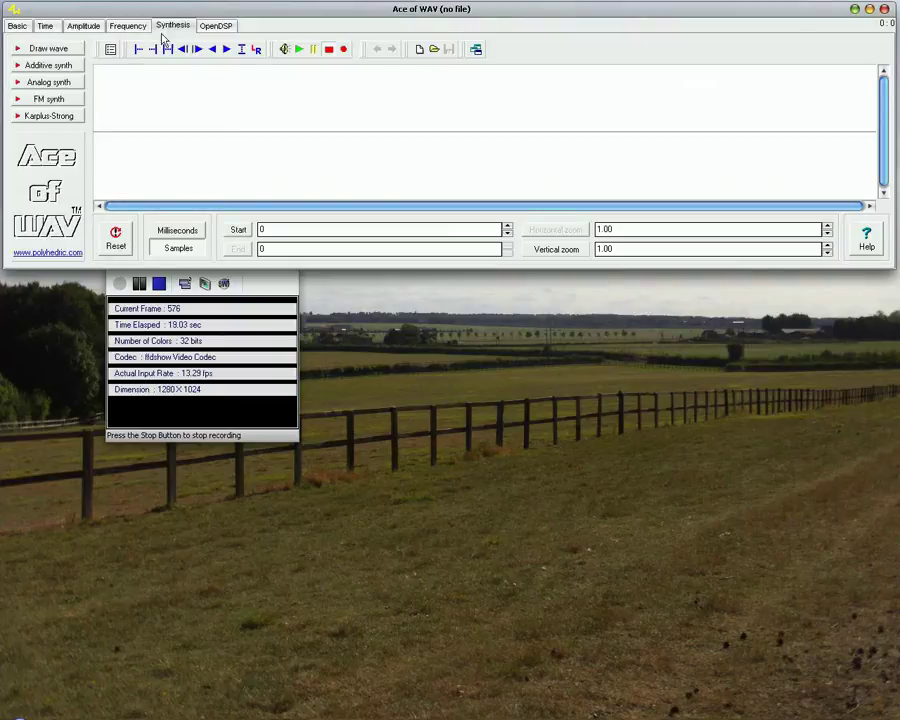
{"action": "left_click", "coordinate": [42, 88]}
{"action": "left_click", "coordinate": [176, 253]}
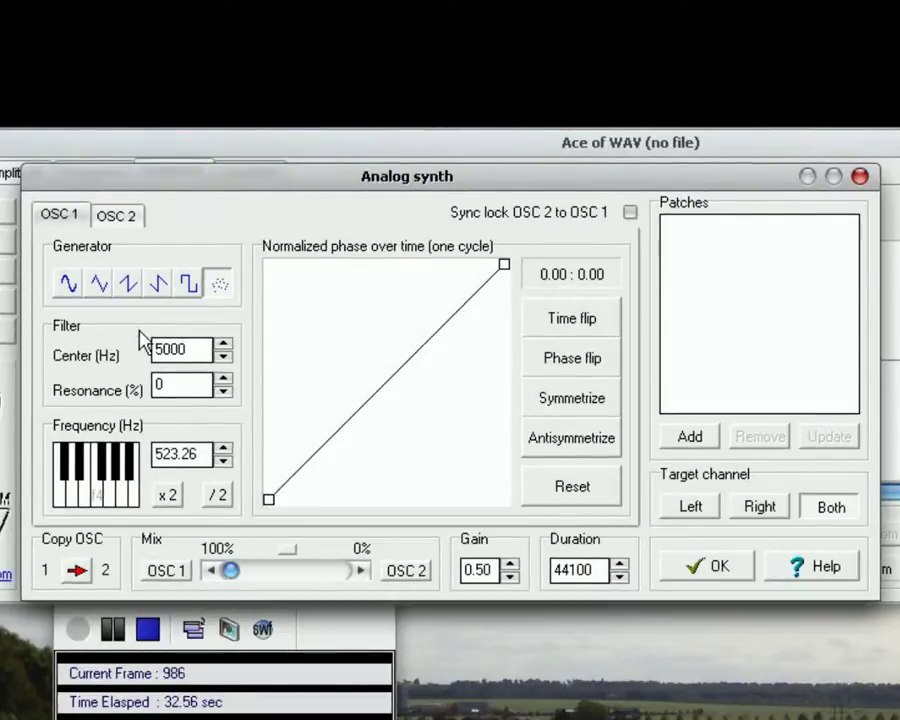
Try sine, triangle, sawtooth and reverse sawtooth on oscillator 1, settling on square.
{"action": "left_click", "coordinate": [68, 286]}
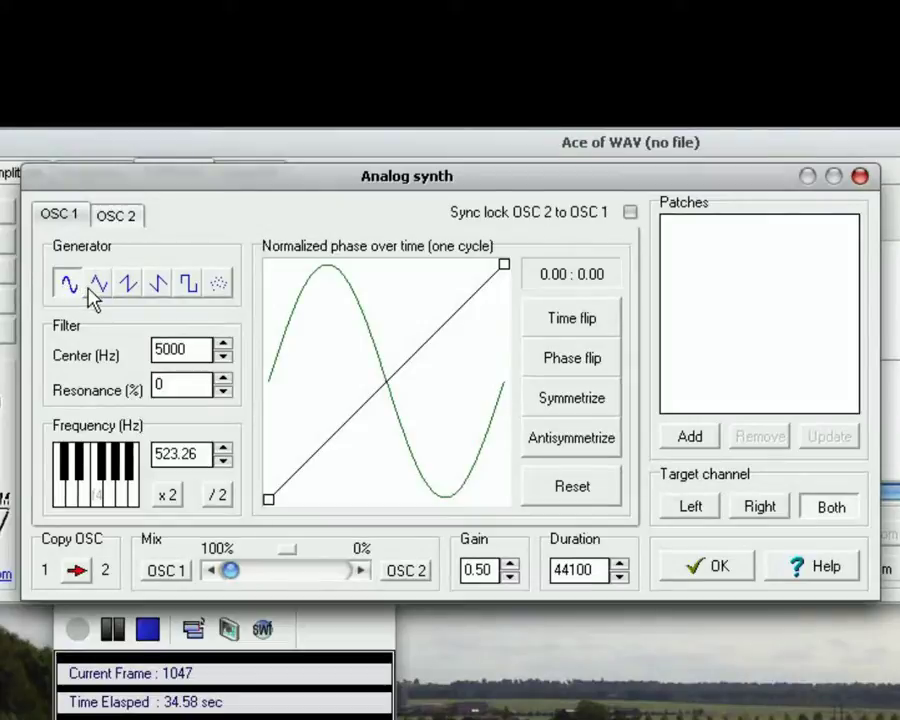
{"action": "left_click", "coordinate": [97, 288]}
{"action": "left_click", "coordinate": [127, 291]}
{"action": "left_click", "coordinate": [154, 292]}
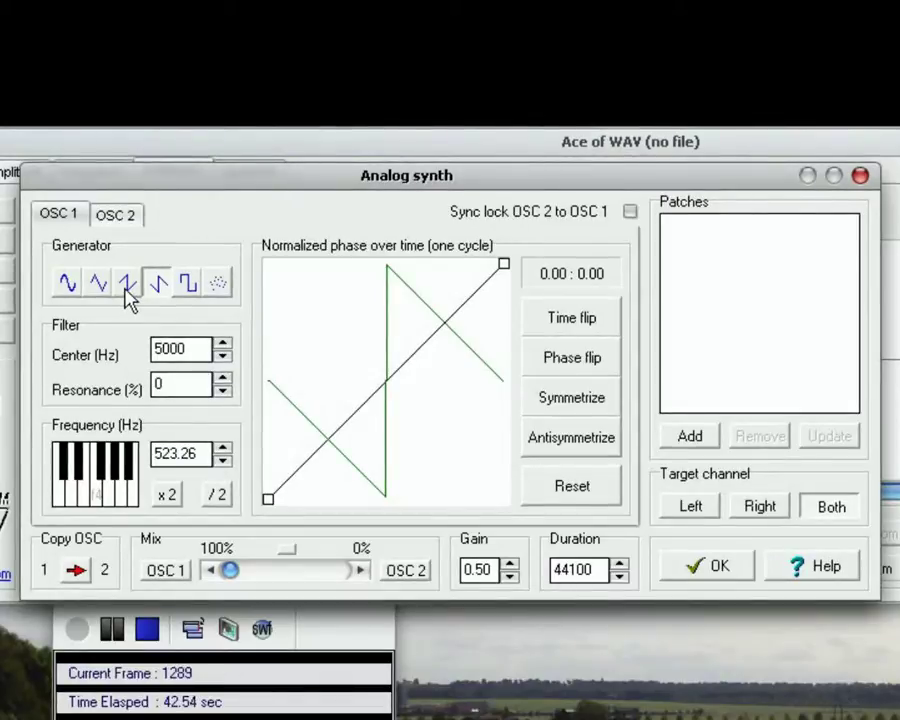
{"action": "left_click", "coordinate": [126, 289]}
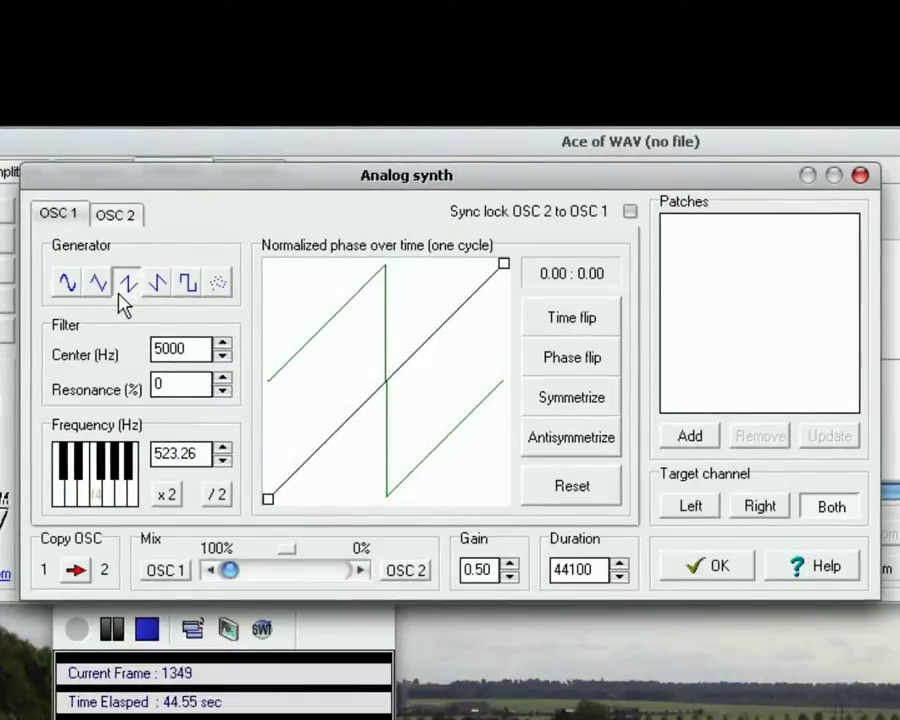
{"action": "left_click", "coordinate": [97, 287]}
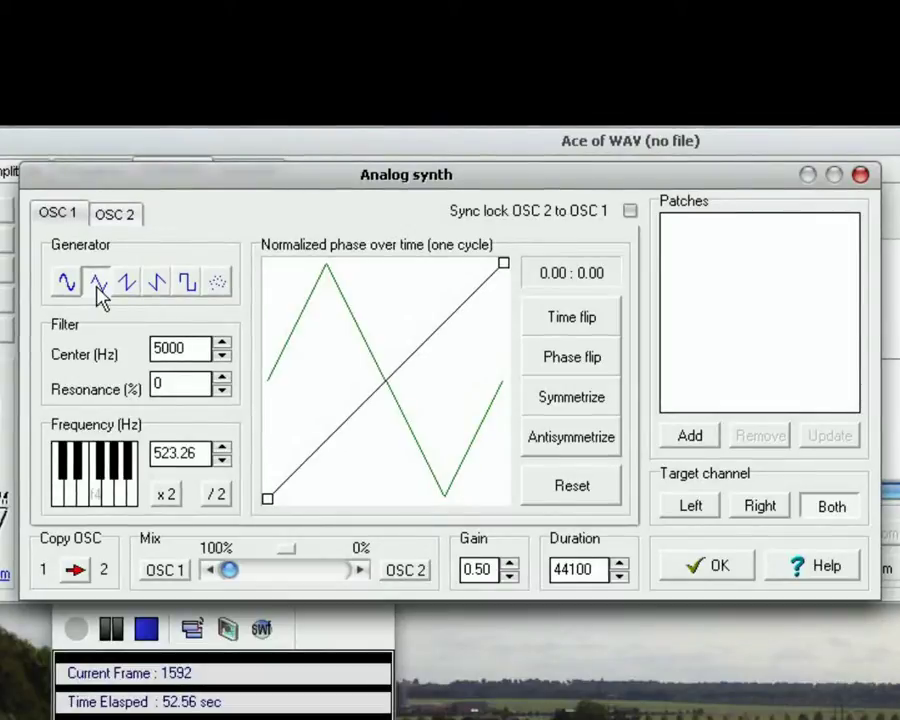
{"action": "left_click", "coordinate": [185, 285]}
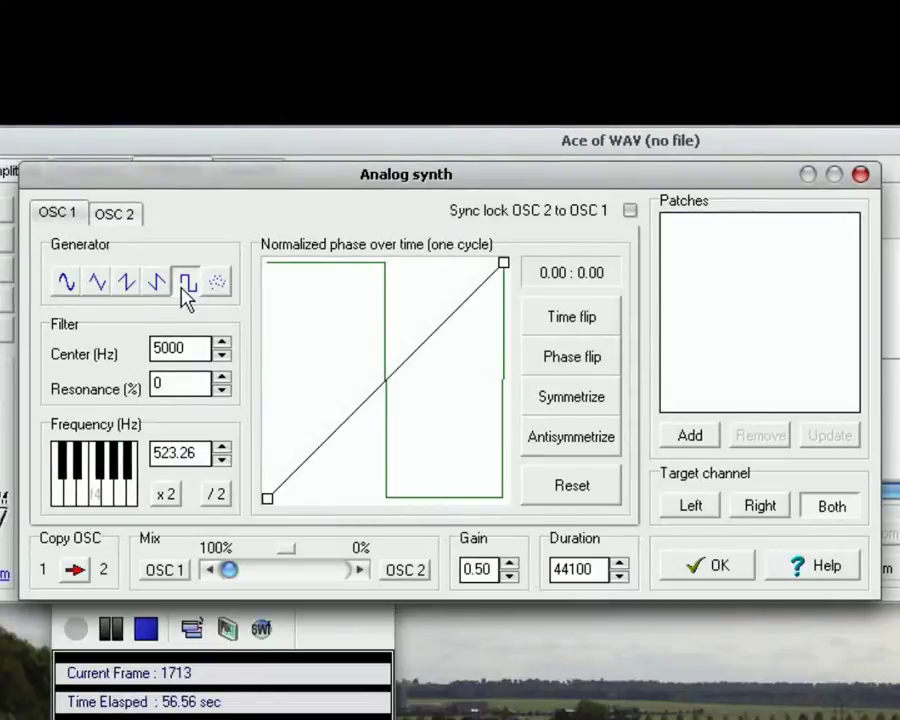